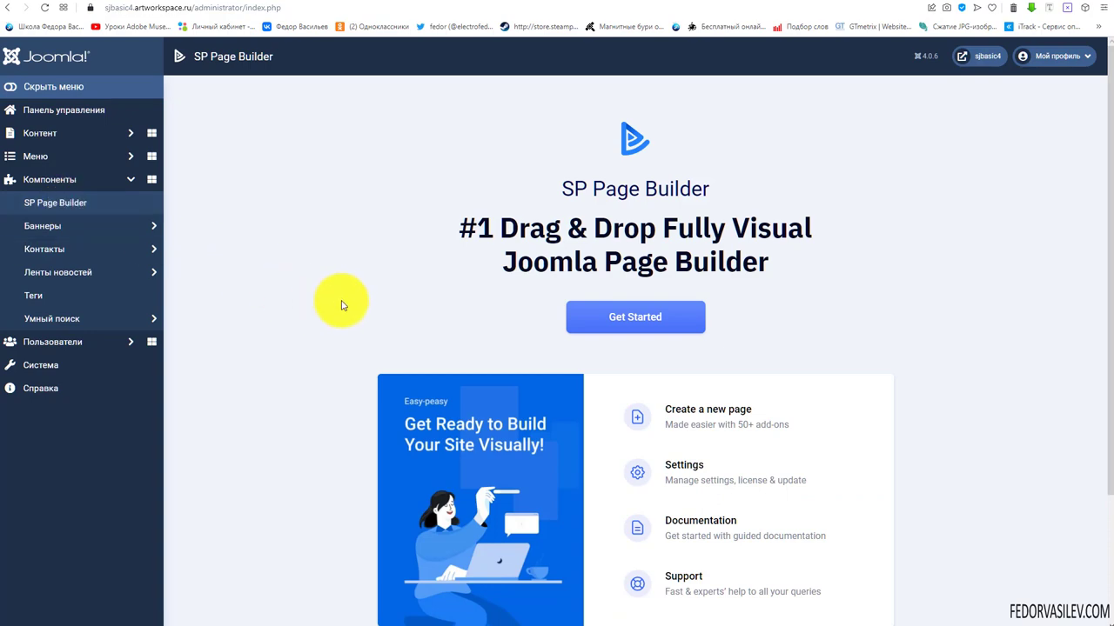
Step: Look over the SP Page Builder welcome page and enter the builder's page management dashboard
scroll(345, 295, down, 1)
scroll(345, 289, up, 1)
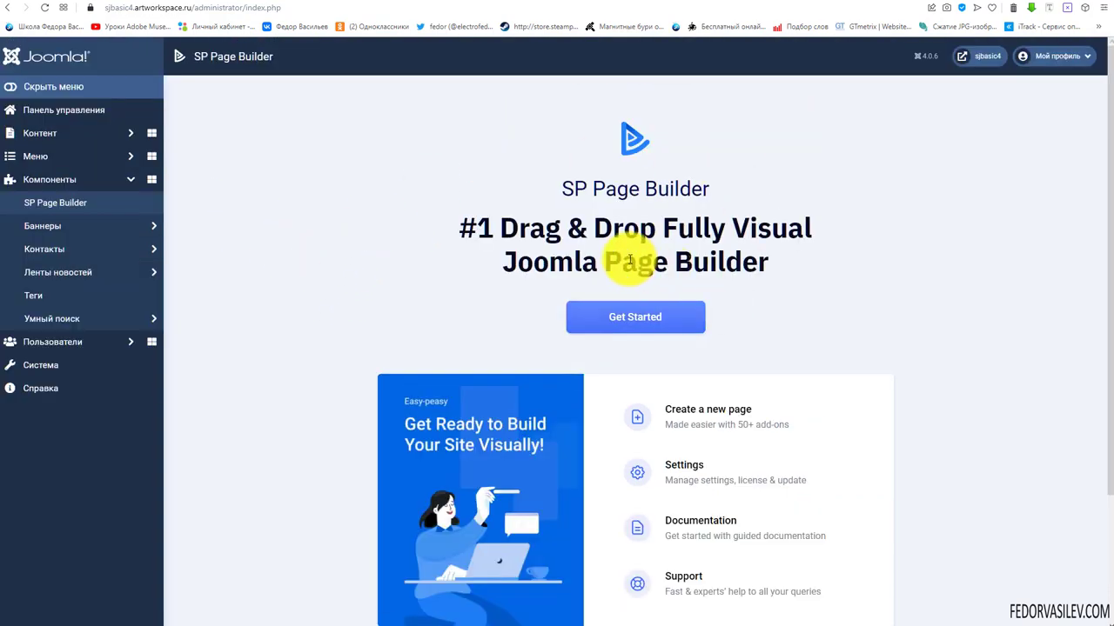
scroll(622, 258, down, 2)
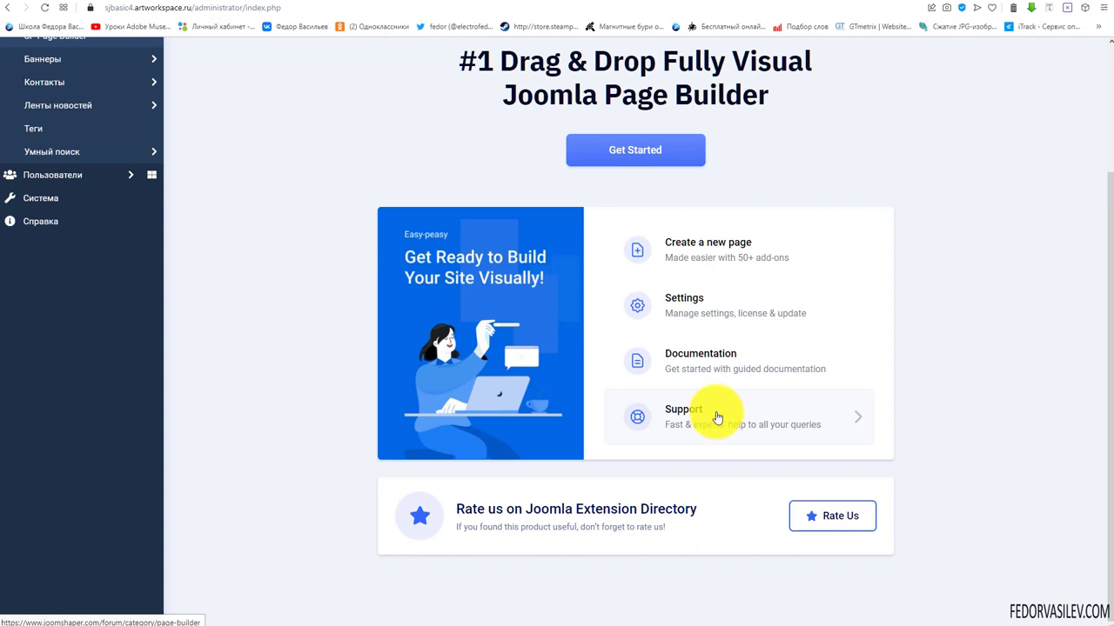
scroll(687, 391, up, 2)
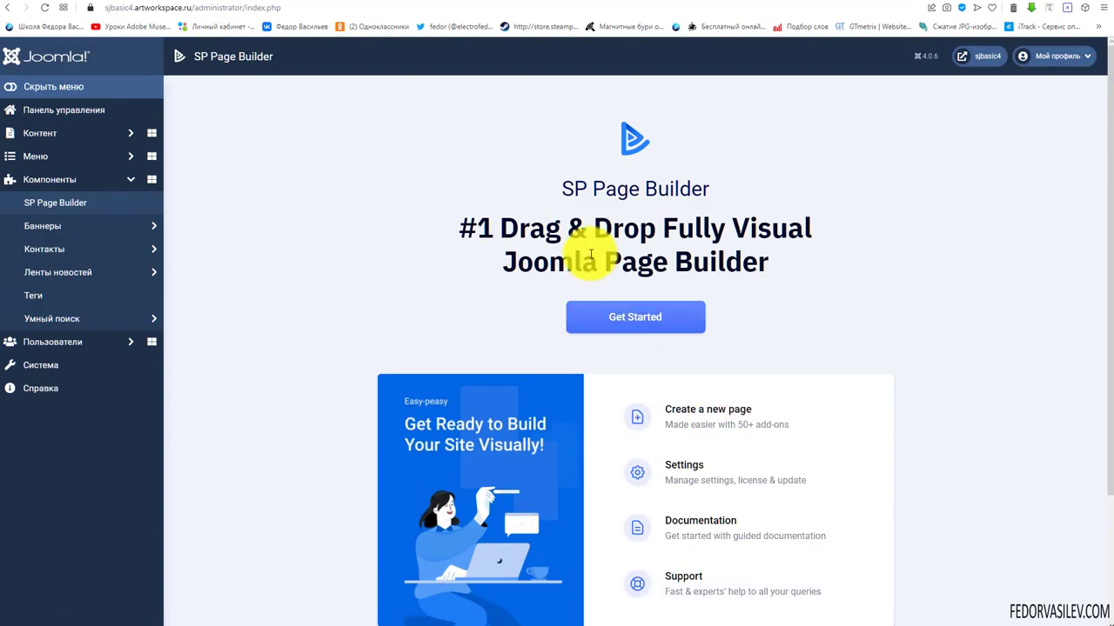
scroll(488, 218, down, 1)
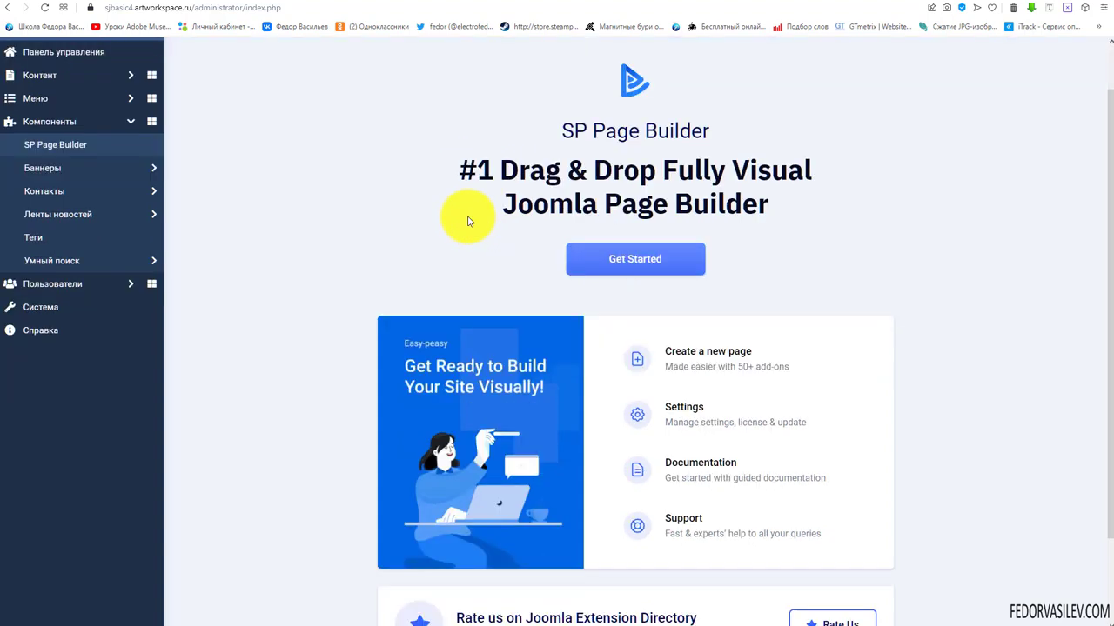
click(629, 262)
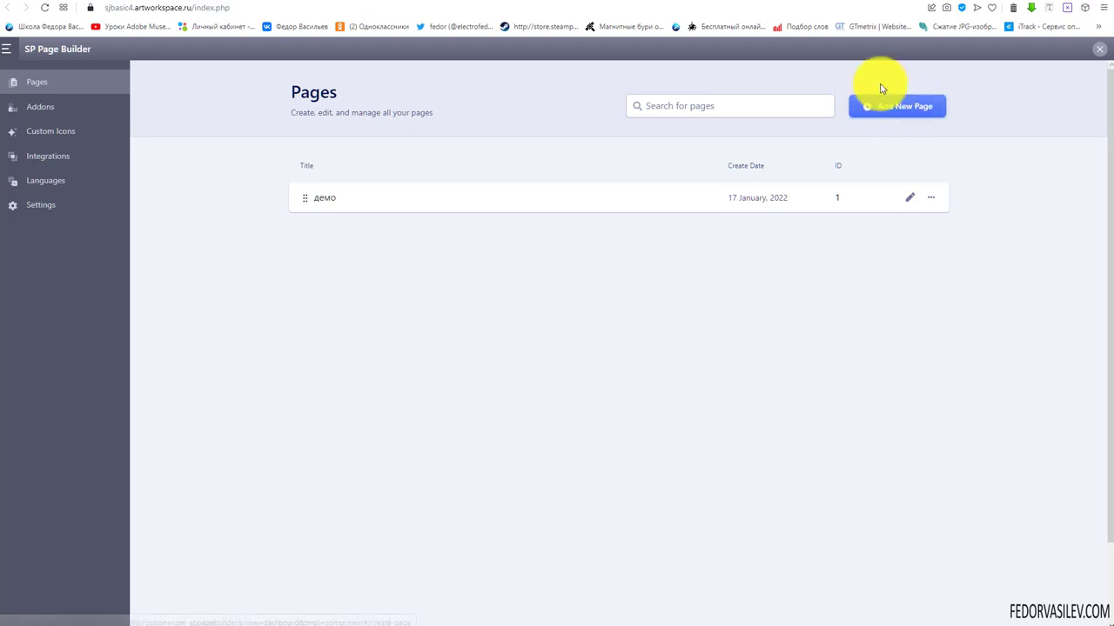
Step: Open the list of addons and switch the Columns addon off and on again
click(48, 107)
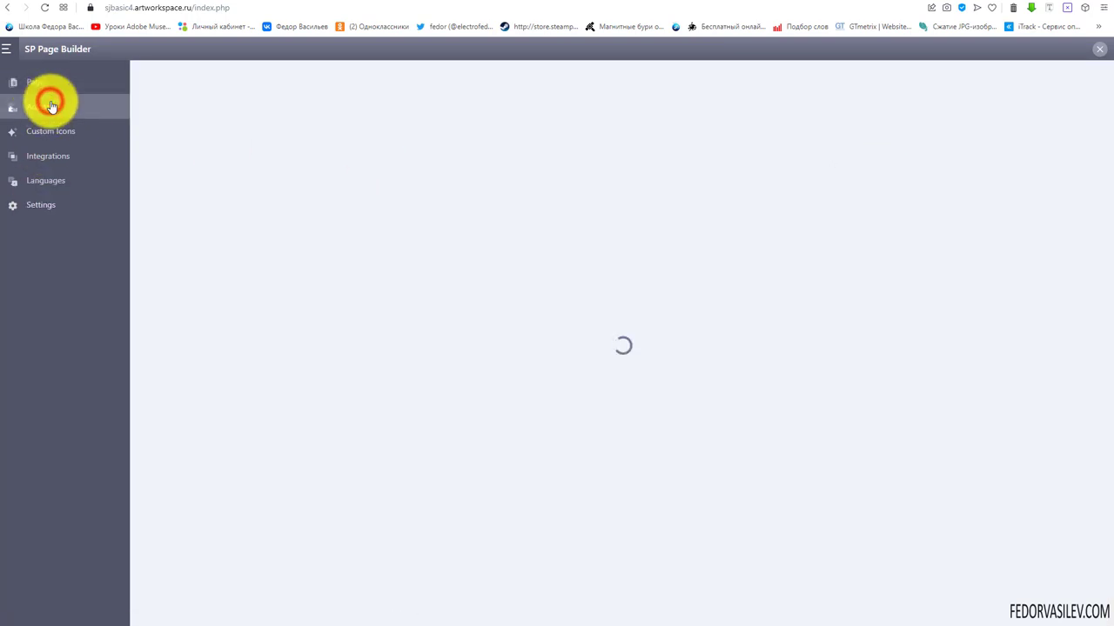
scroll(435, 174, down, 5)
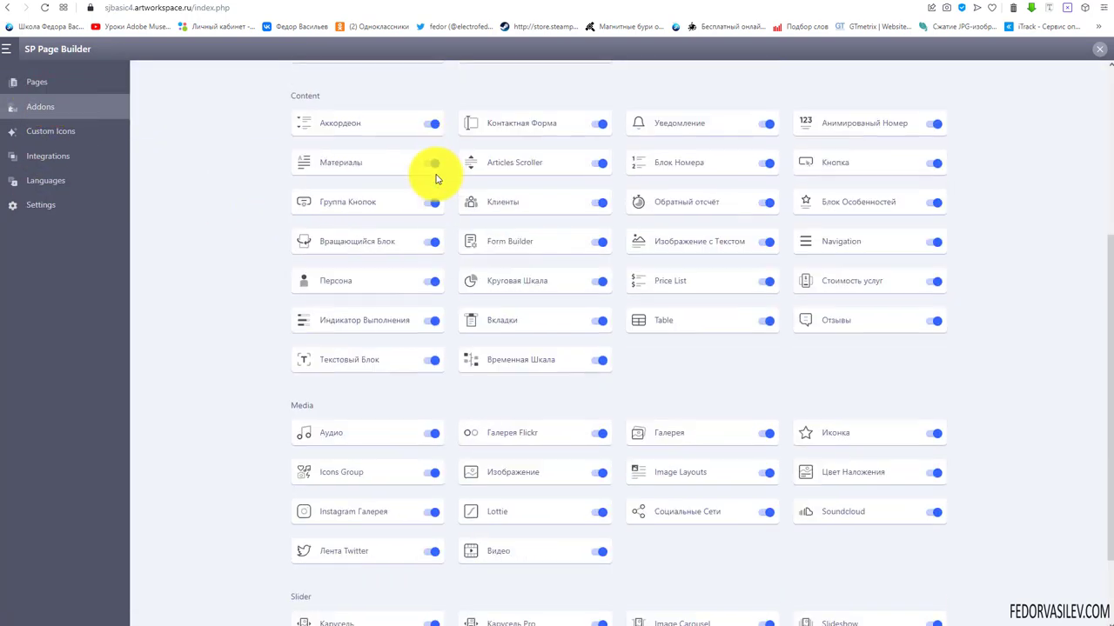
scroll(436, 179, up, 5)
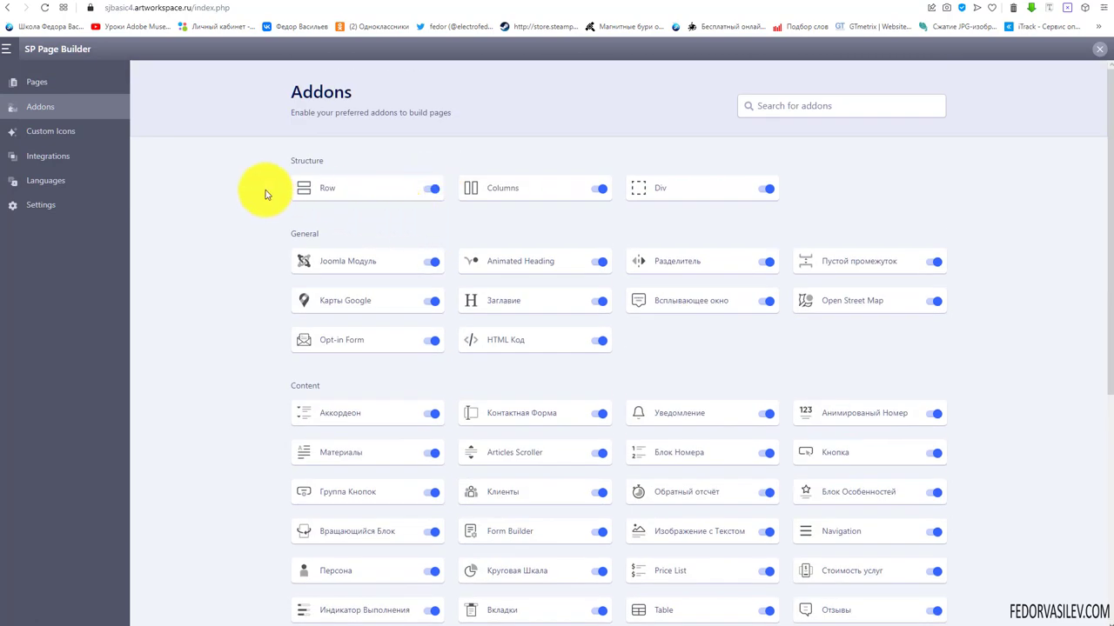
click(599, 189)
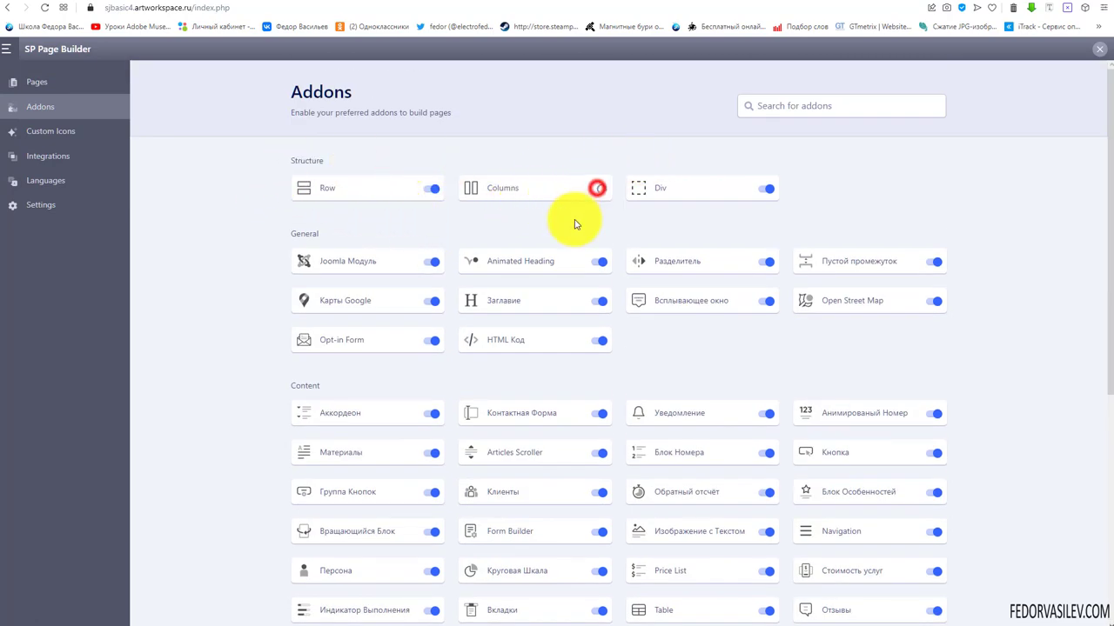
click(593, 191)
Step: Look through the available addons in the General, Content, Media and Slider groups
scroll(529, 224, down, 5)
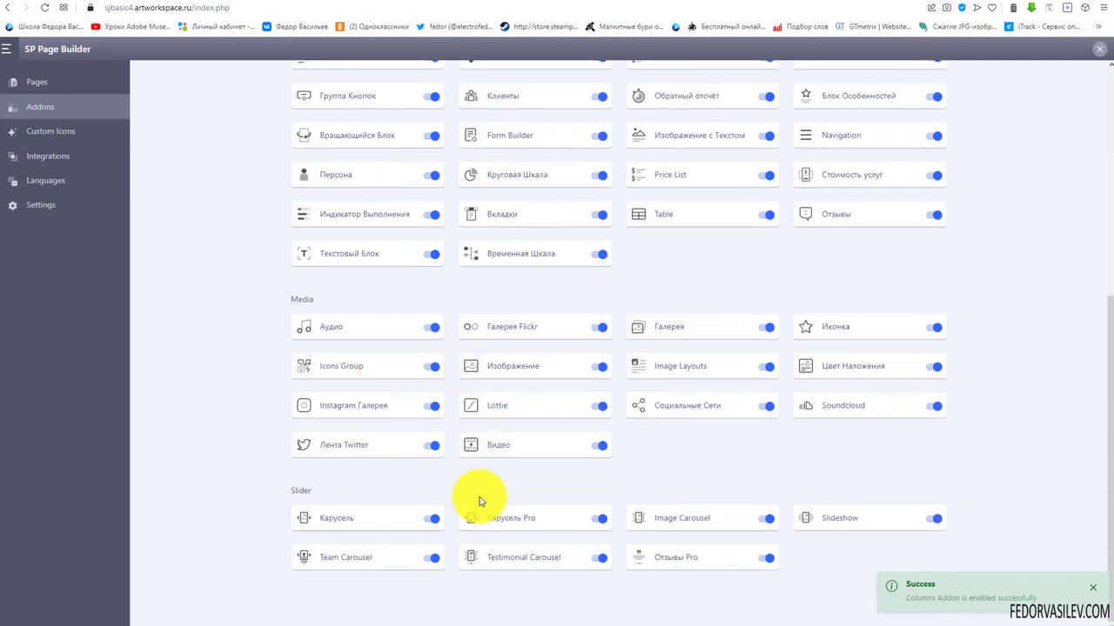
scroll(544, 522, up, 3)
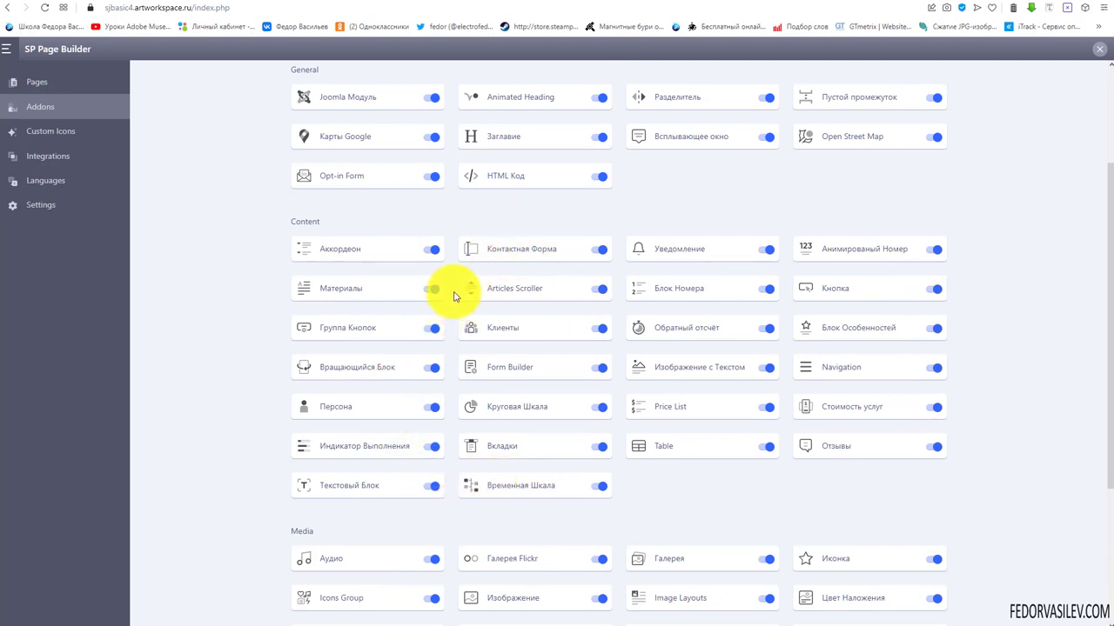
scroll(454, 297, down, 3)
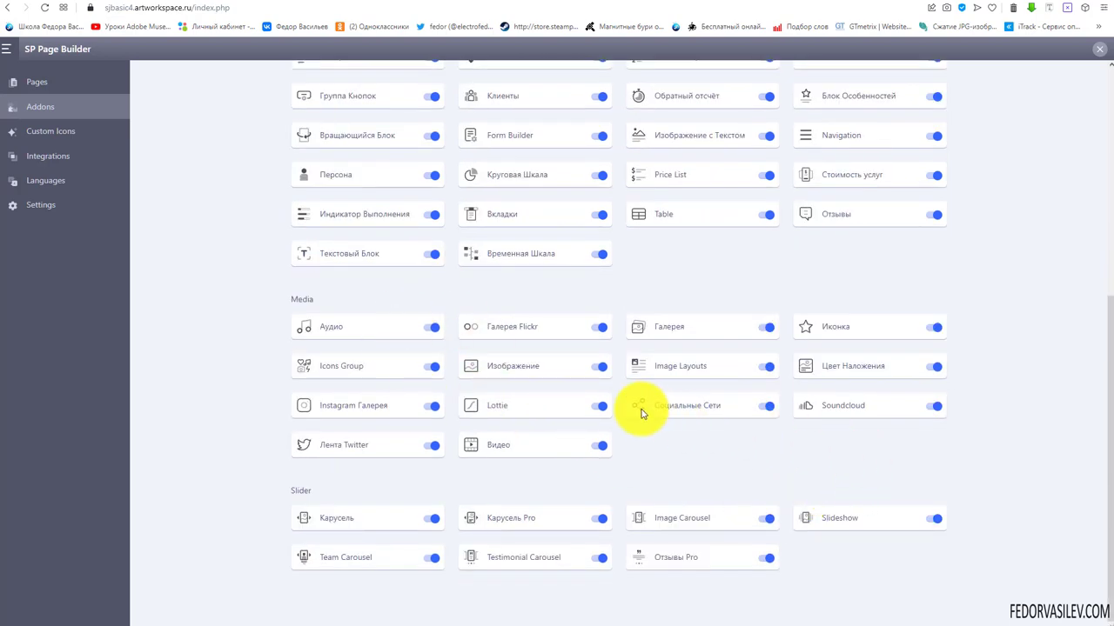
scroll(609, 400, up, 5)
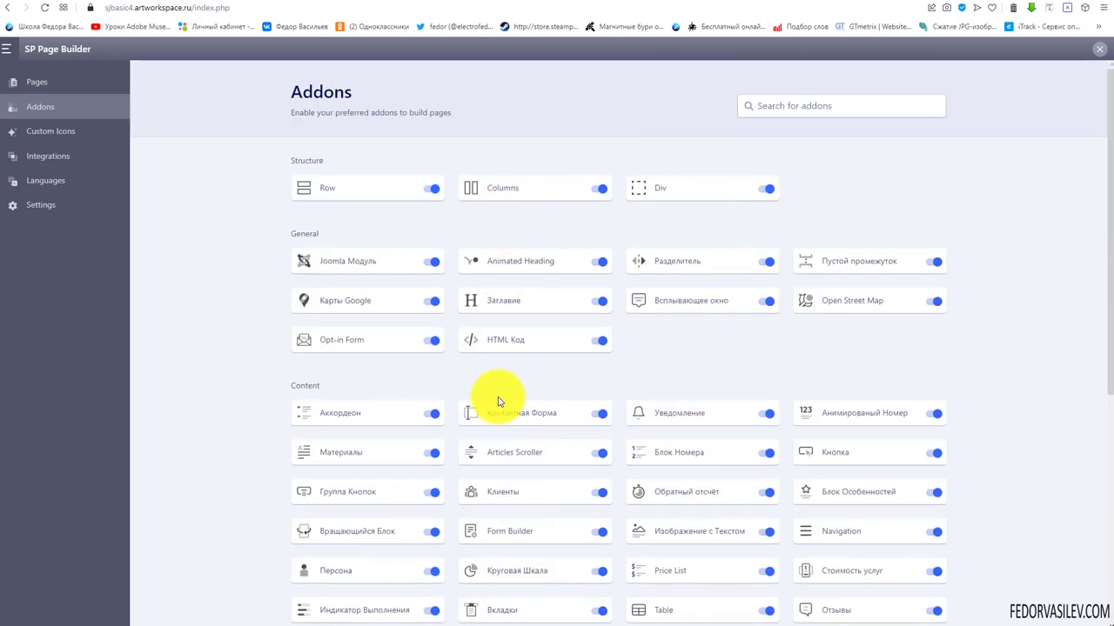
Step: View the Custom Icons section and the available Integrations
click(67, 139)
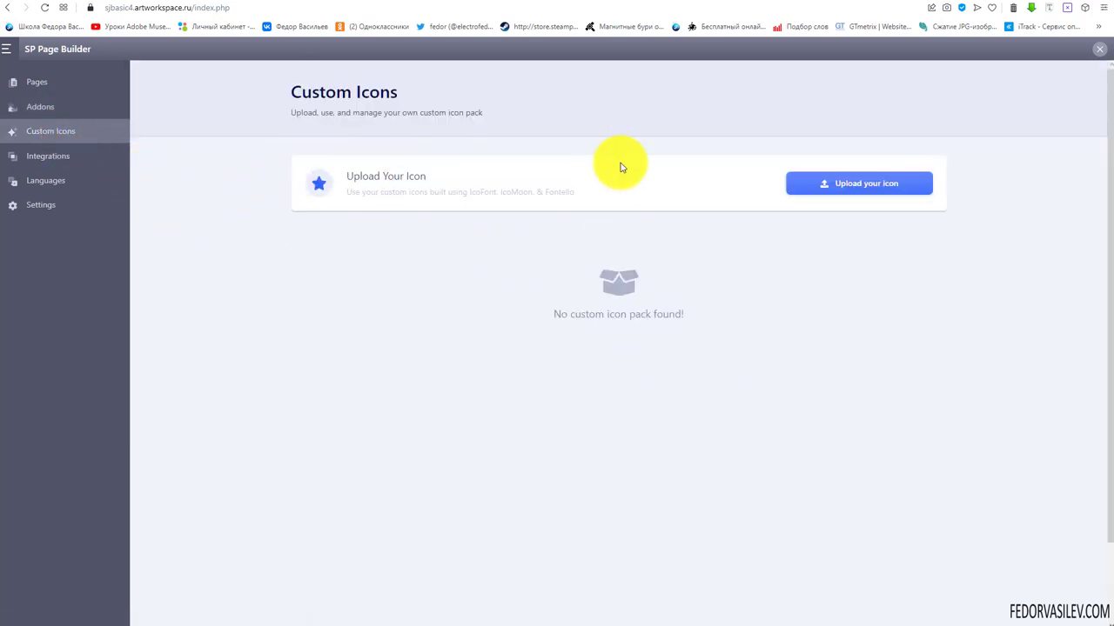
click(45, 157)
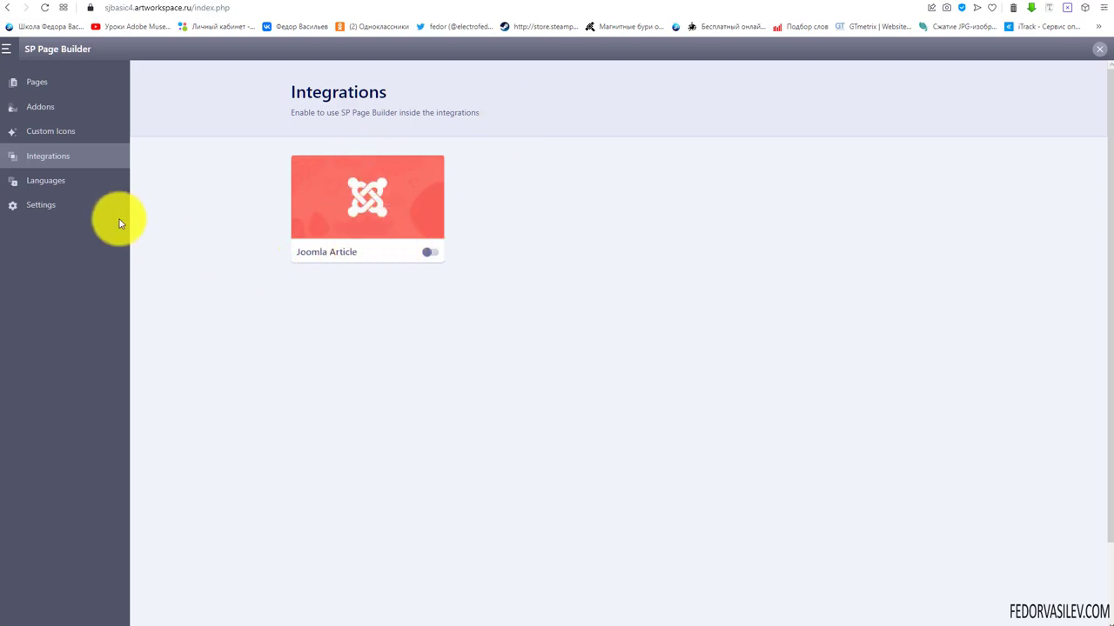
Step: Examine the list of language packs, checking the status of Russian (ru-RU)
click(35, 179)
scroll(348, 261, down, 2)
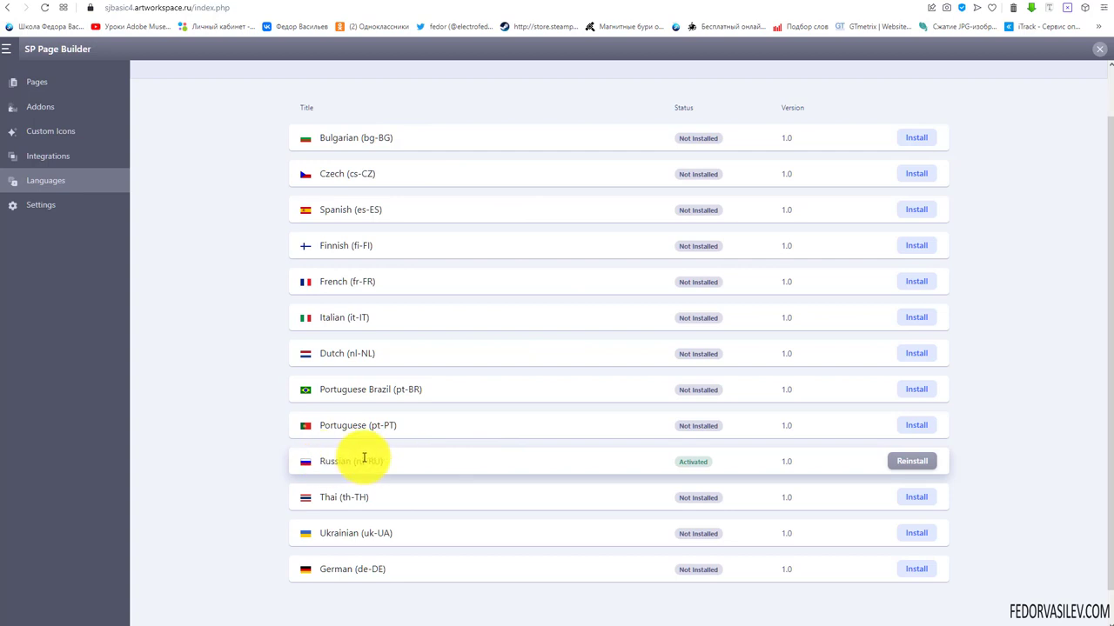
scroll(323, 427, up, 1)
scroll(261, 417, down, 2)
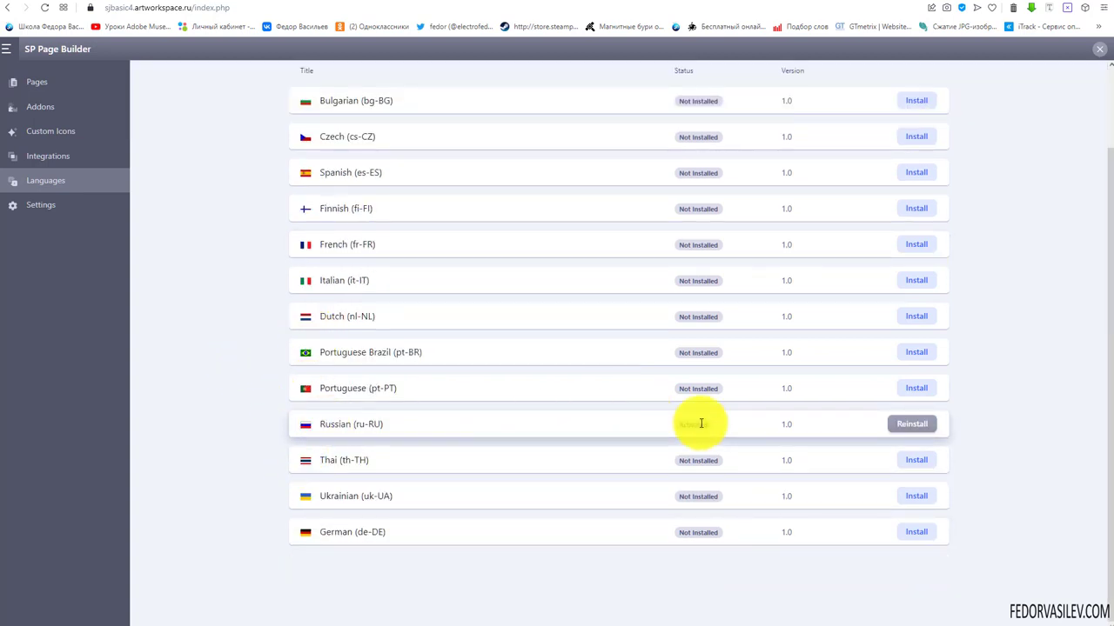
scroll(422, 360, up, 1)
Step: Review the page builder's general settings, from Production Mode to the Open Graph options
click(42, 207)
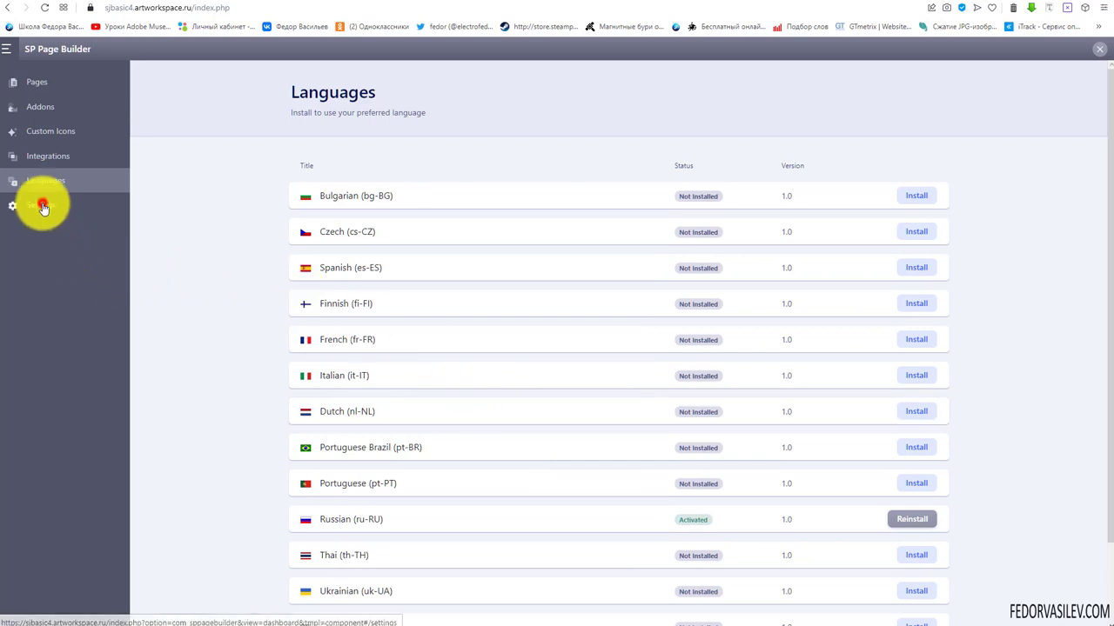
scroll(396, 238, down, 1)
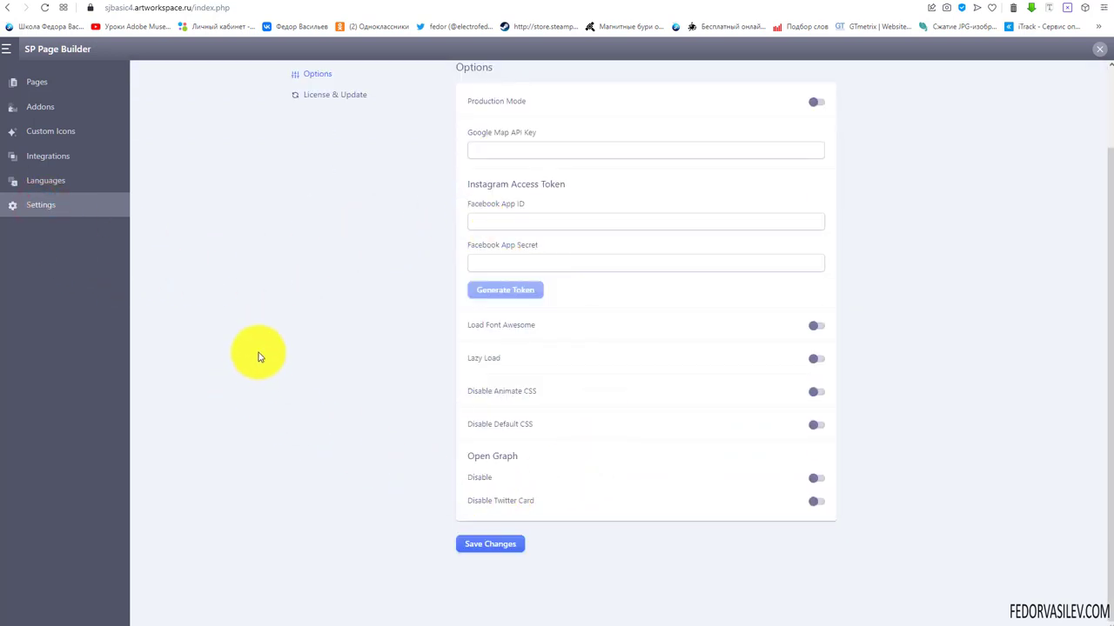
scroll(258, 357, up, 1)
Step: Create a new page titled "демо2" and open it in the visual editor
click(41, 87)
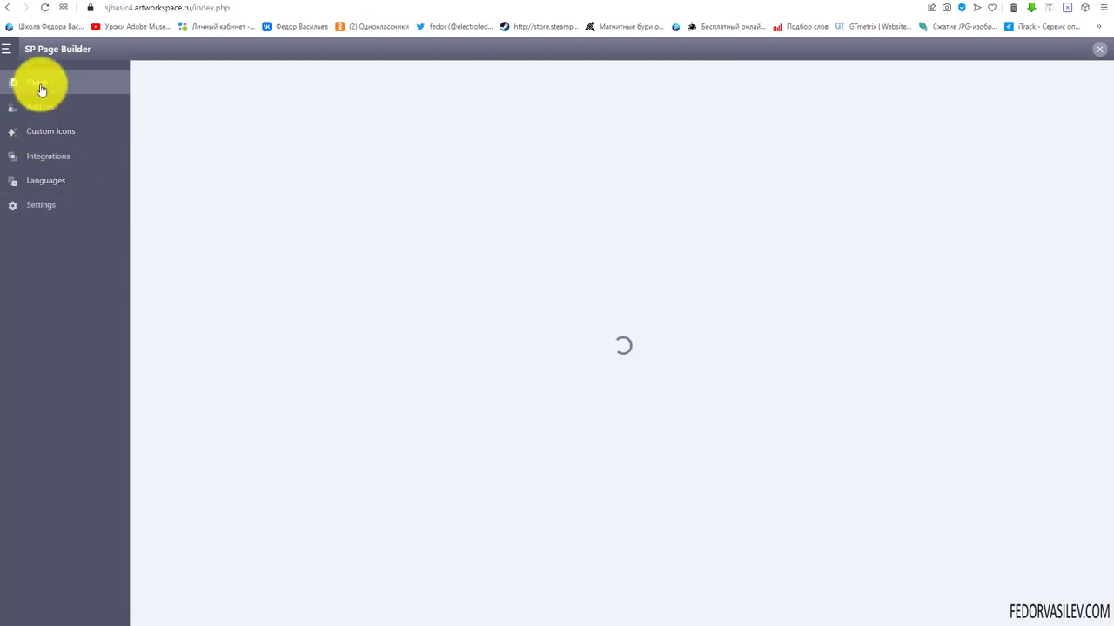
click(890, 111)
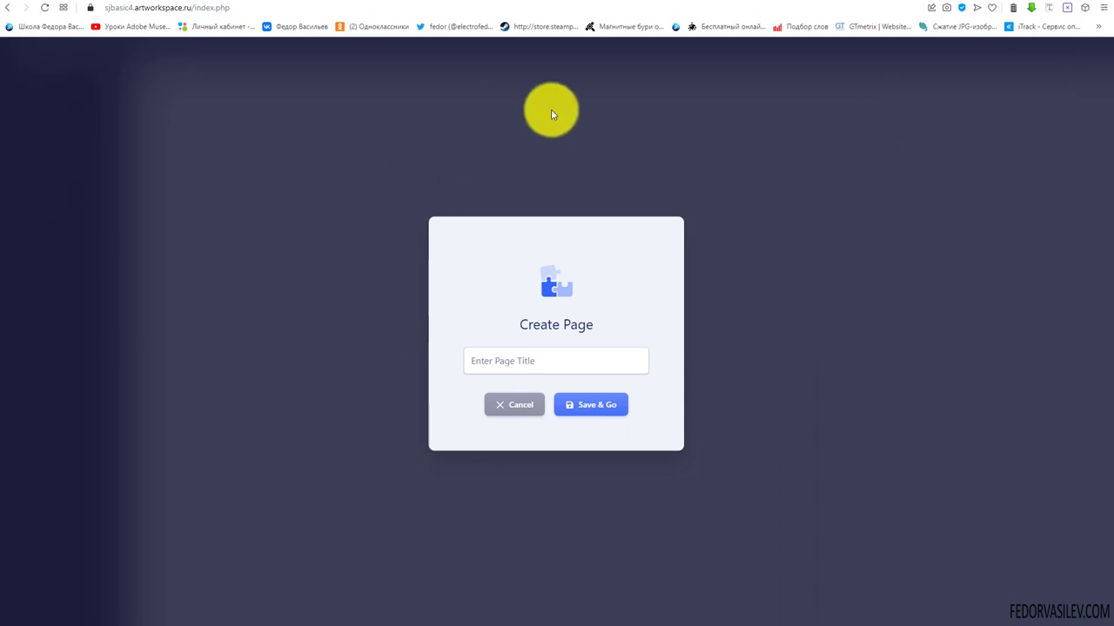
click(492, 359)
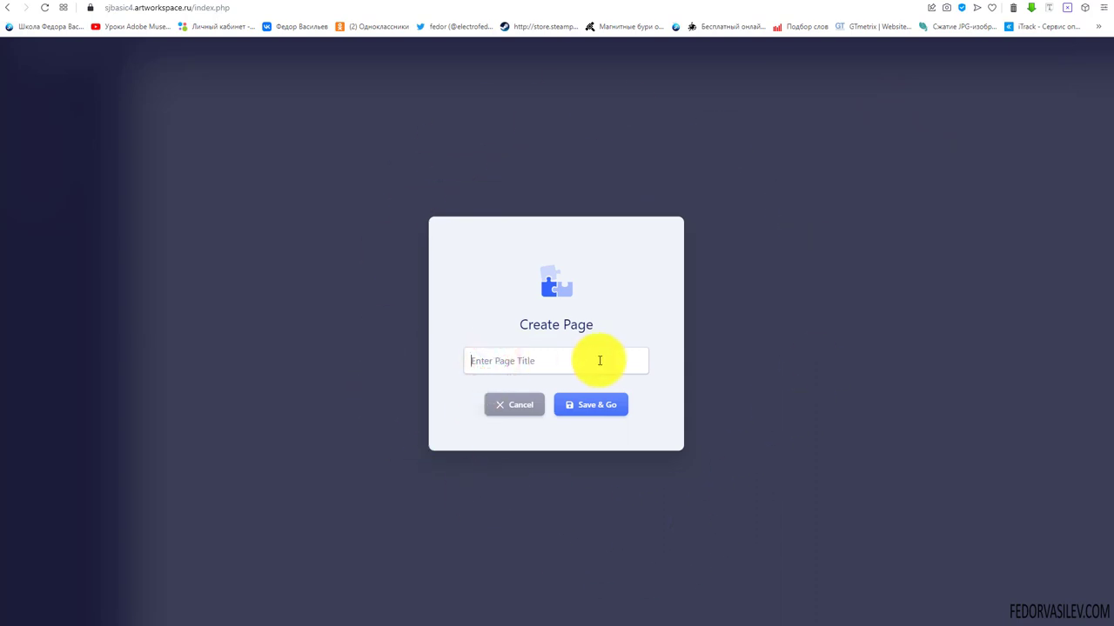
text(демо2)
click(583, 406)
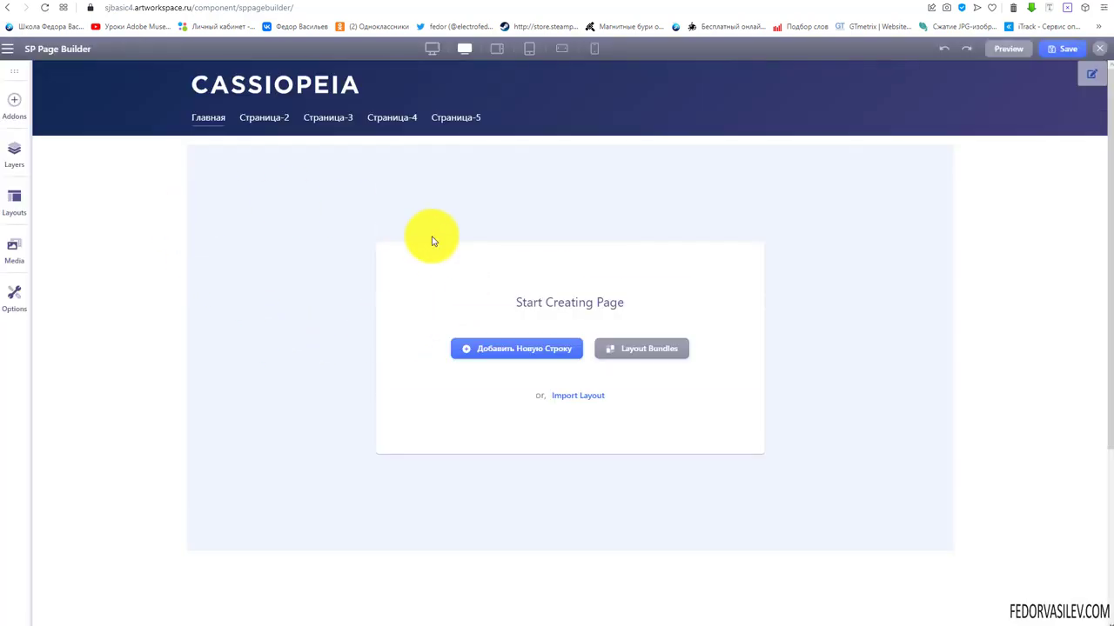
Step: Preview the blank page at the desktop, tablet and phone sizes, in both landscape and portrait orientation
scroll(430, 244, down, 1)
scroll(427, 248, down, 1)
scroll(418, 259, up, 2)
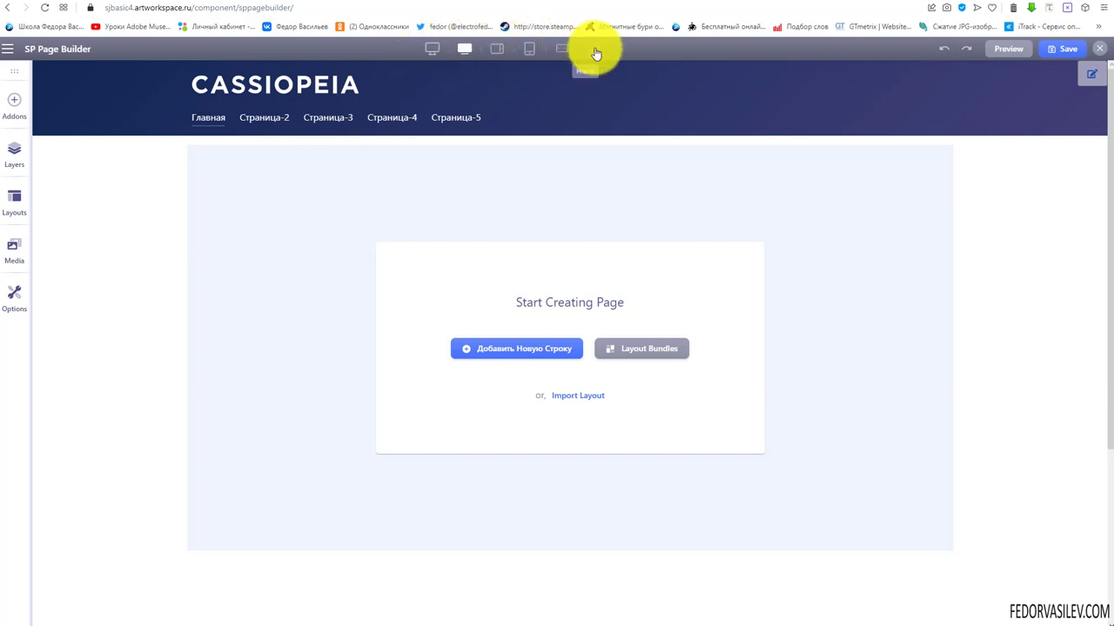
click(432, 49)
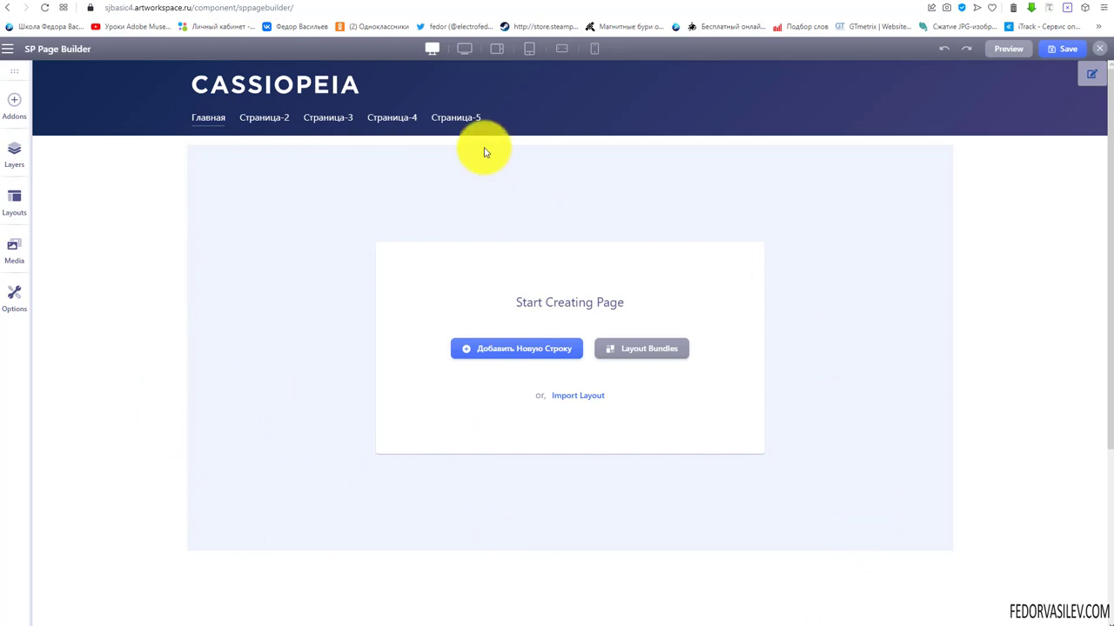
click(465, 49)
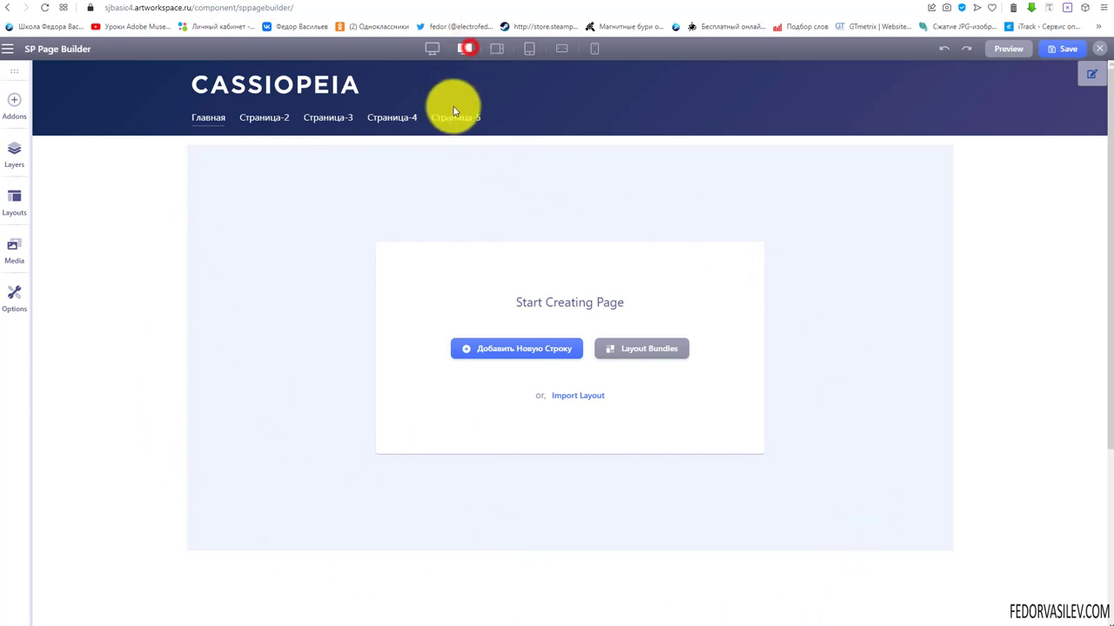
click(496, 49)
click(528, 49)
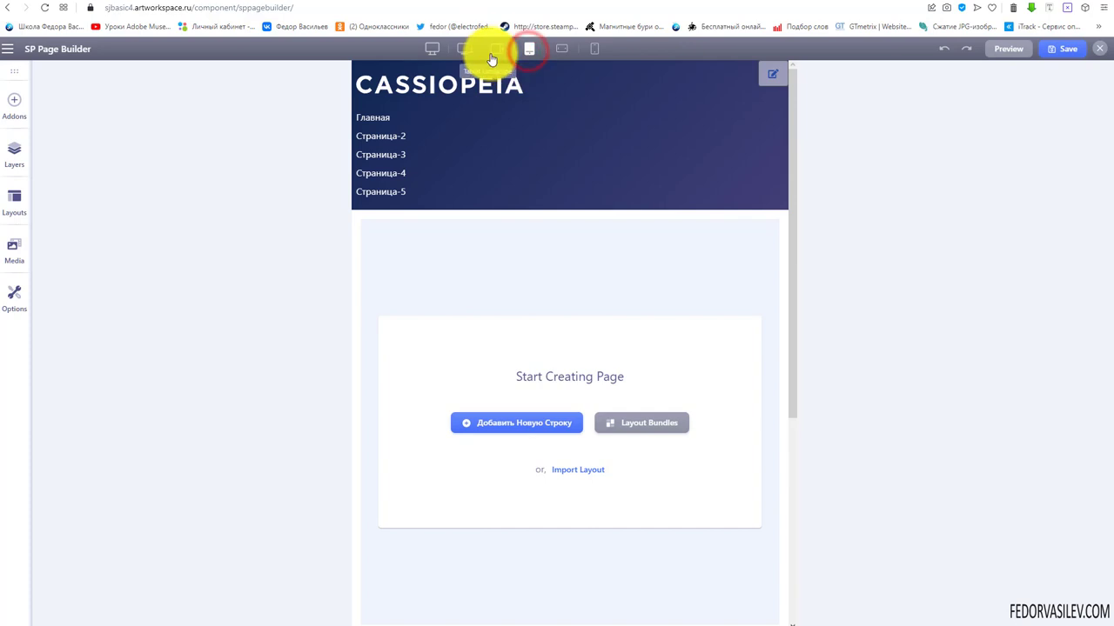
click(497, 49)
click(530, 50)
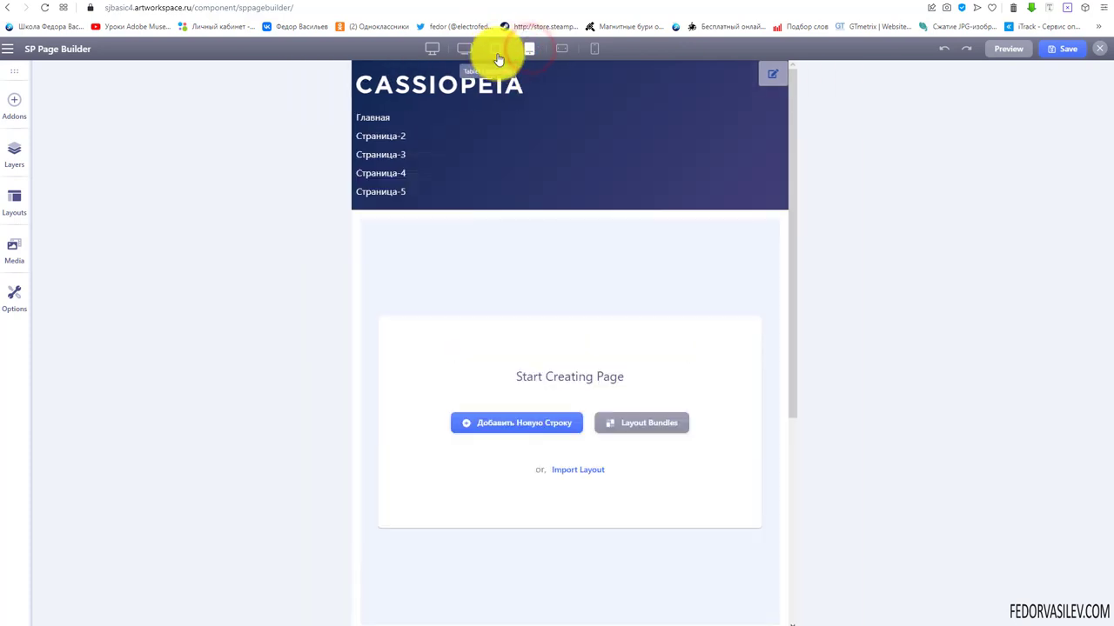
click(497, 54)
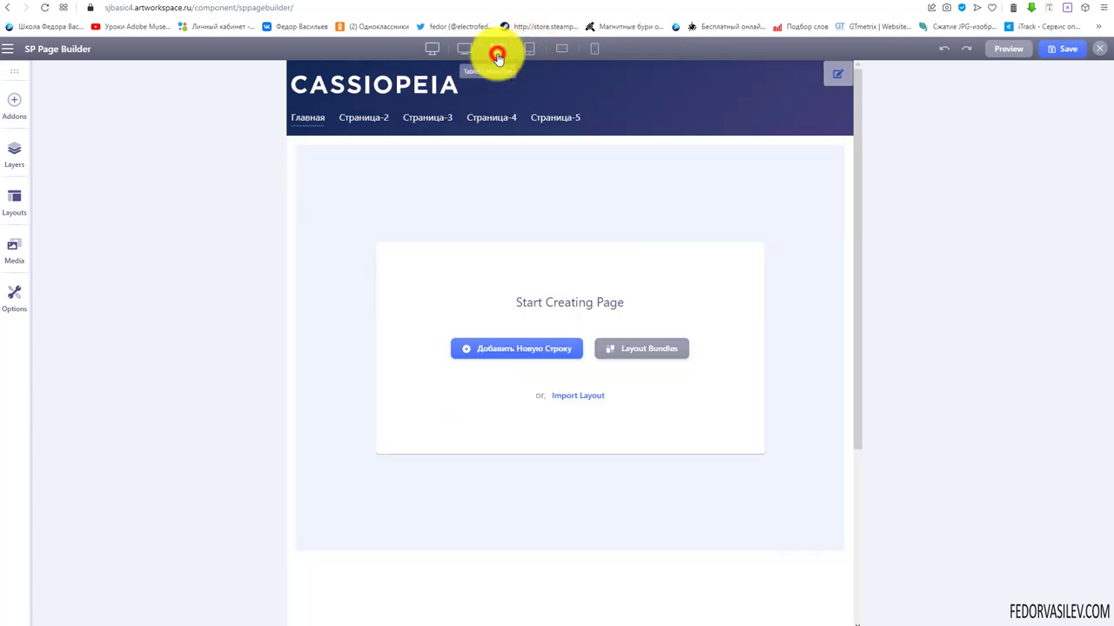
click(564, 52)
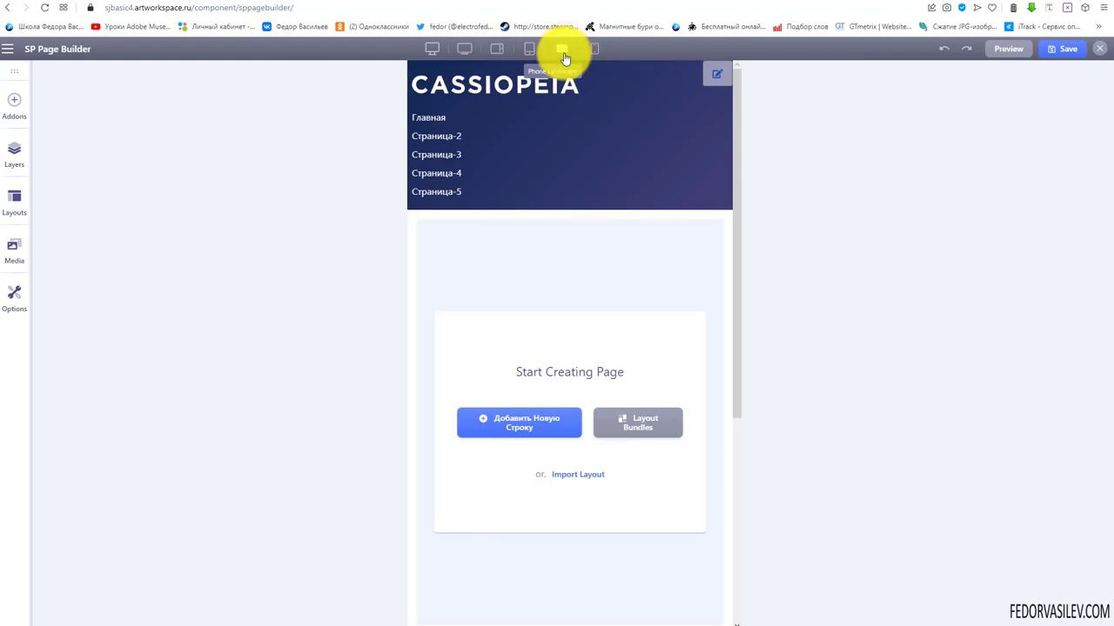
click(592, 50)
click(562, 50)
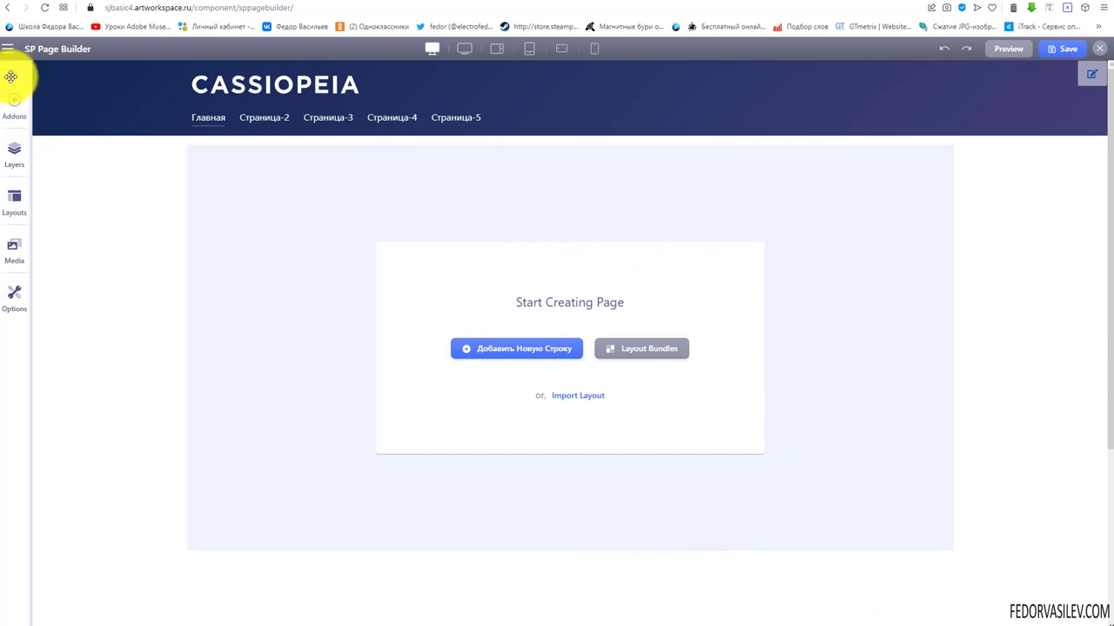
Step: Undock the editor's tool sidebar so it floats over the page, and open its addon list
drag(13, 70, 73, 115)
click(101, 183)
click(73, 115)
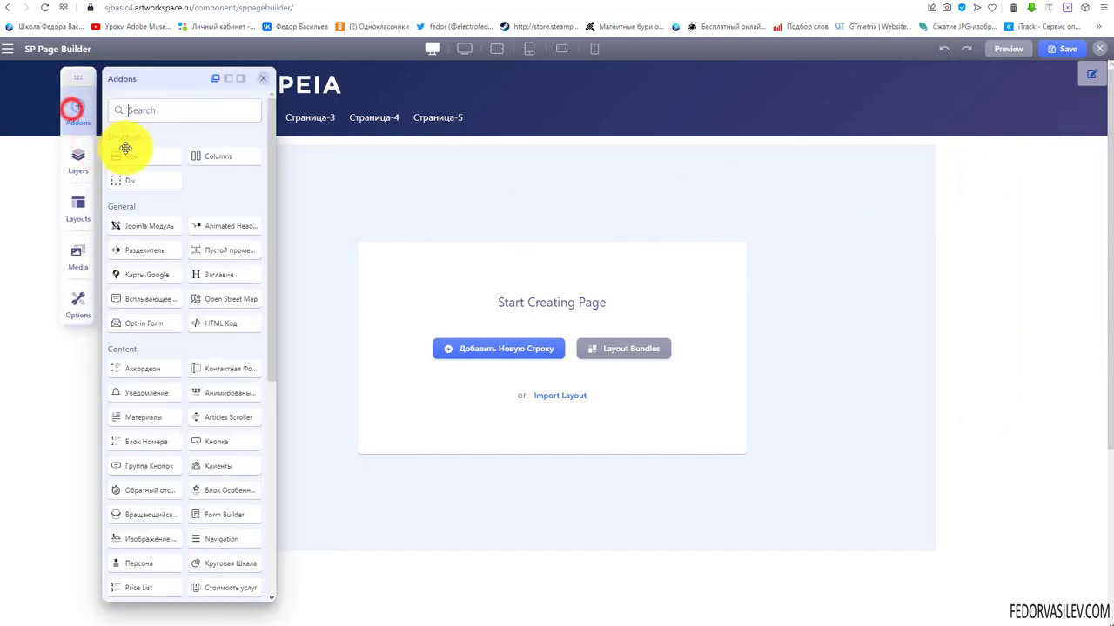
Step: Look through the editor's addon list from the Structure group down to the Slider group
scroll(174, 313, down, 3)
scroll(174, 314, down, 3)
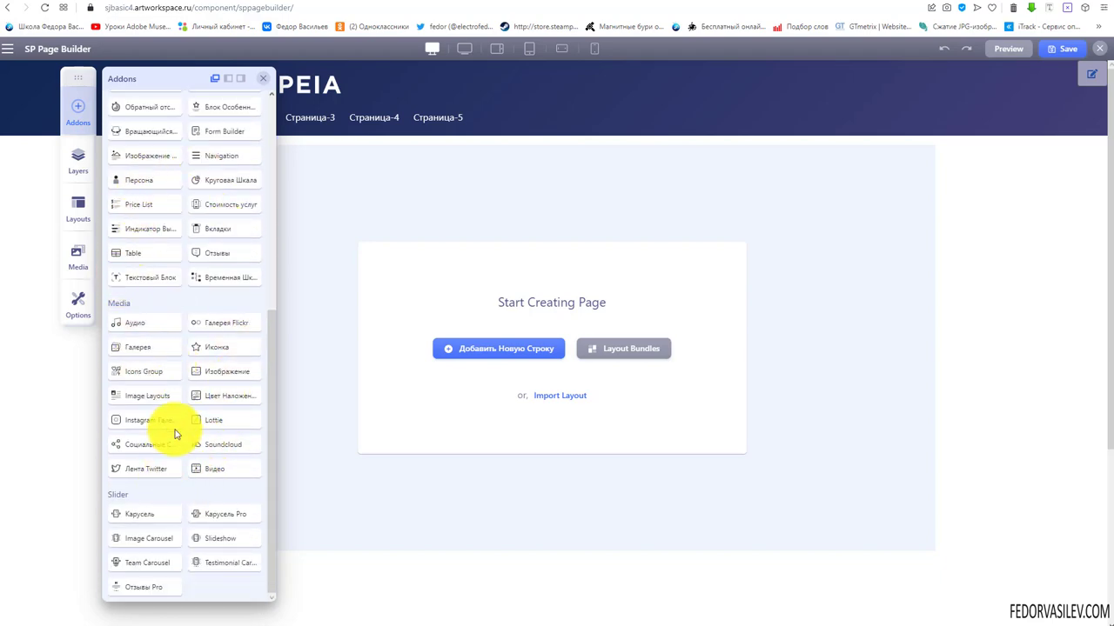
scroll(175, 429, up, 1)
scroll(175, 429, up, 5)
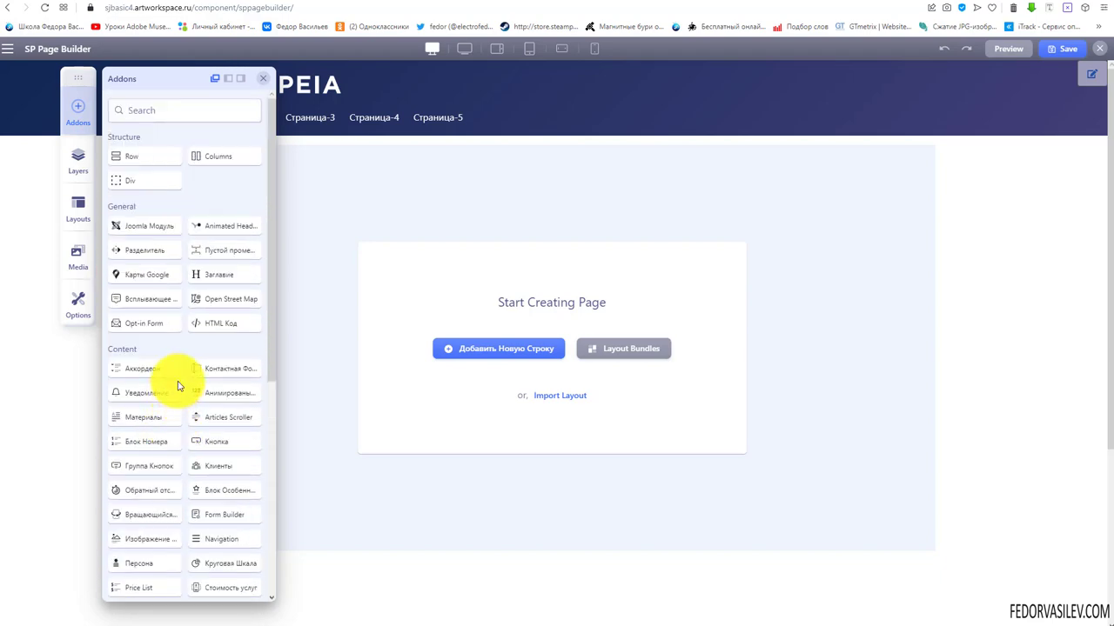
scroll(139, 257, down, 8)
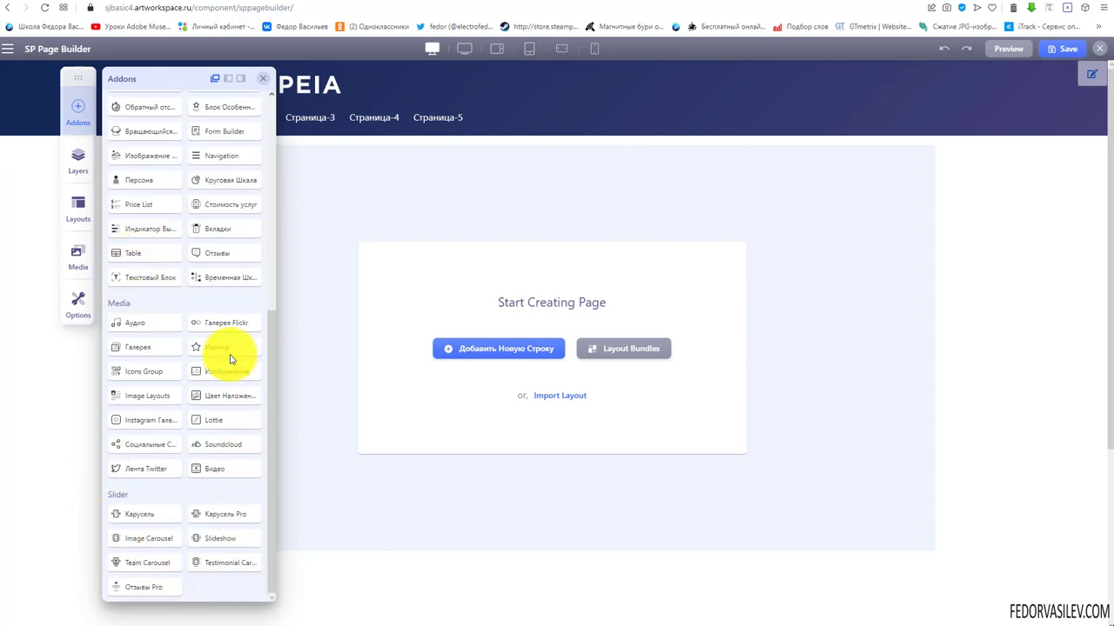
Step: Look through the addon list again from the Structure group to the Slider group, singling out the Media group
scroll(189, 321, up, 8)
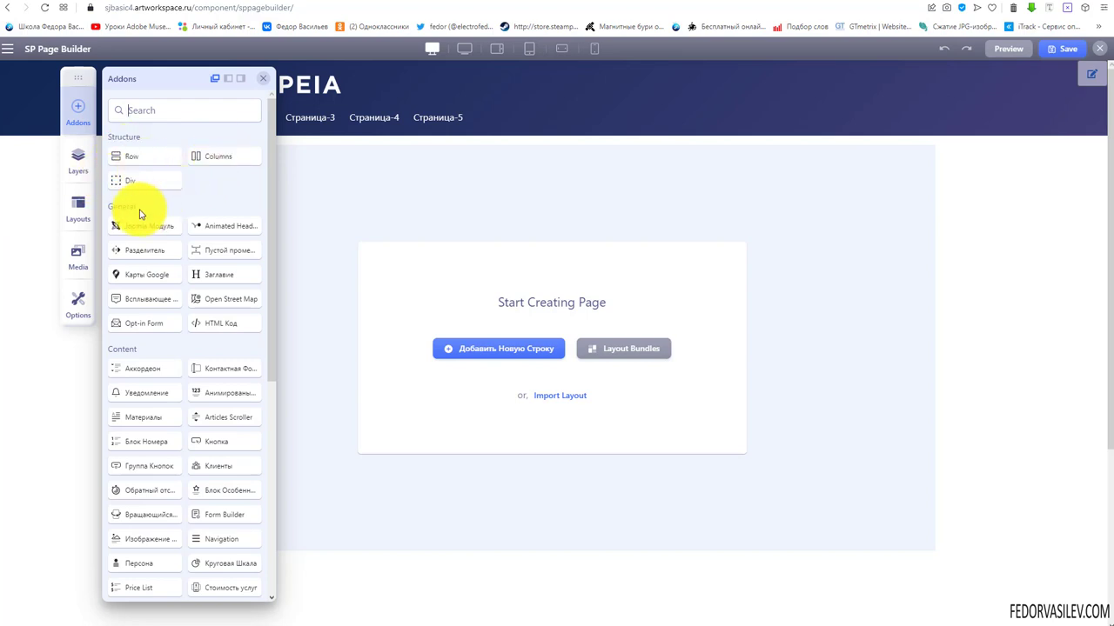
scroll(213, 191, down, 4)
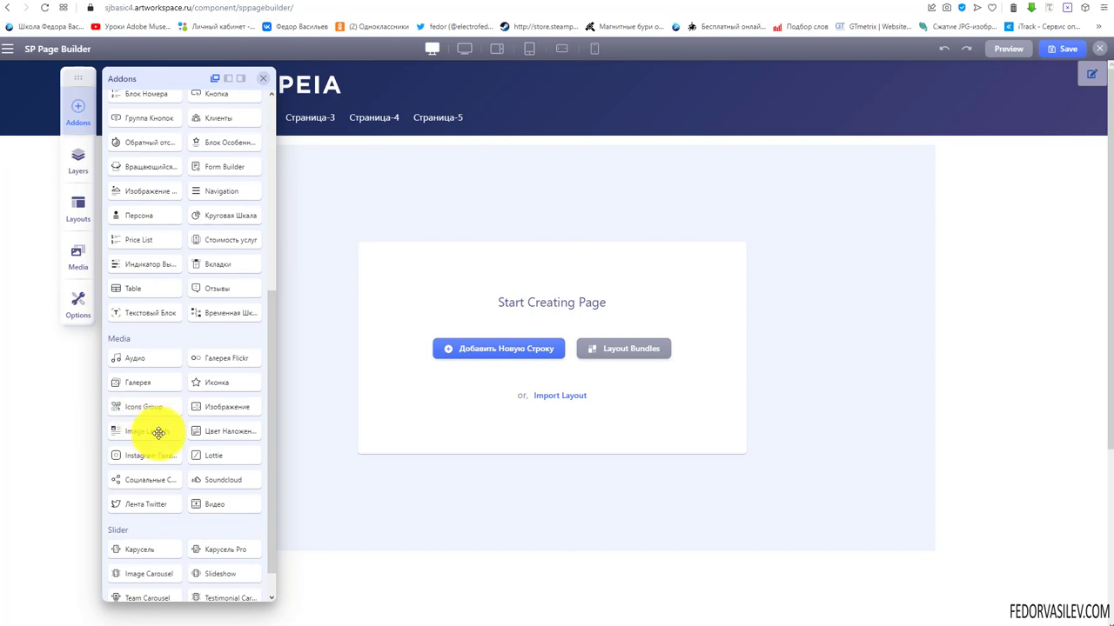
scroll(137, 368, down, 1)
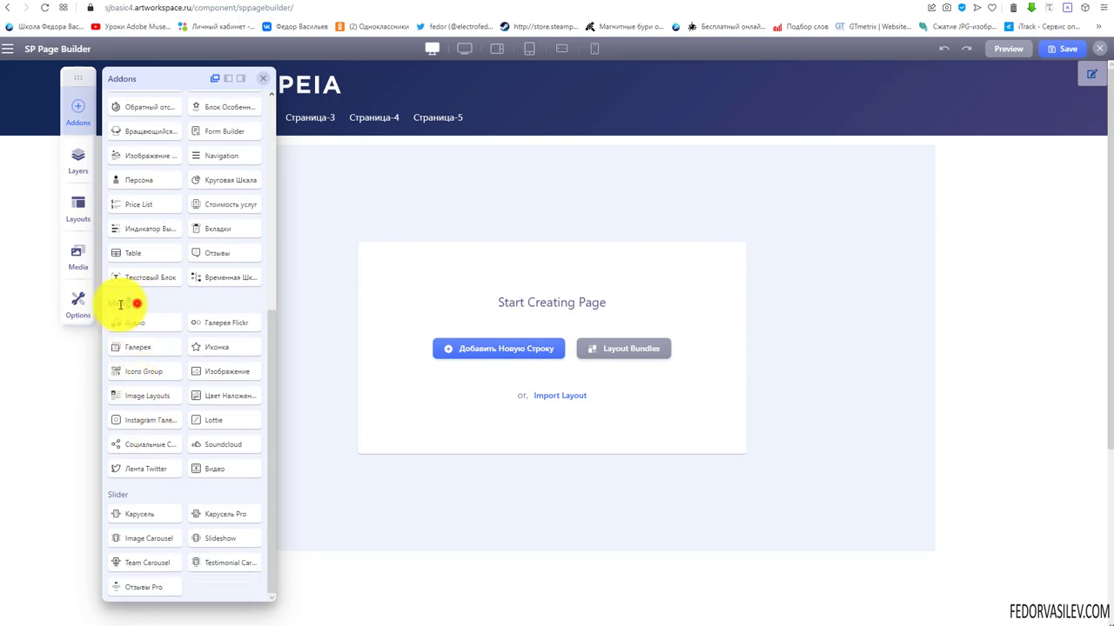
double_click(121, 303)
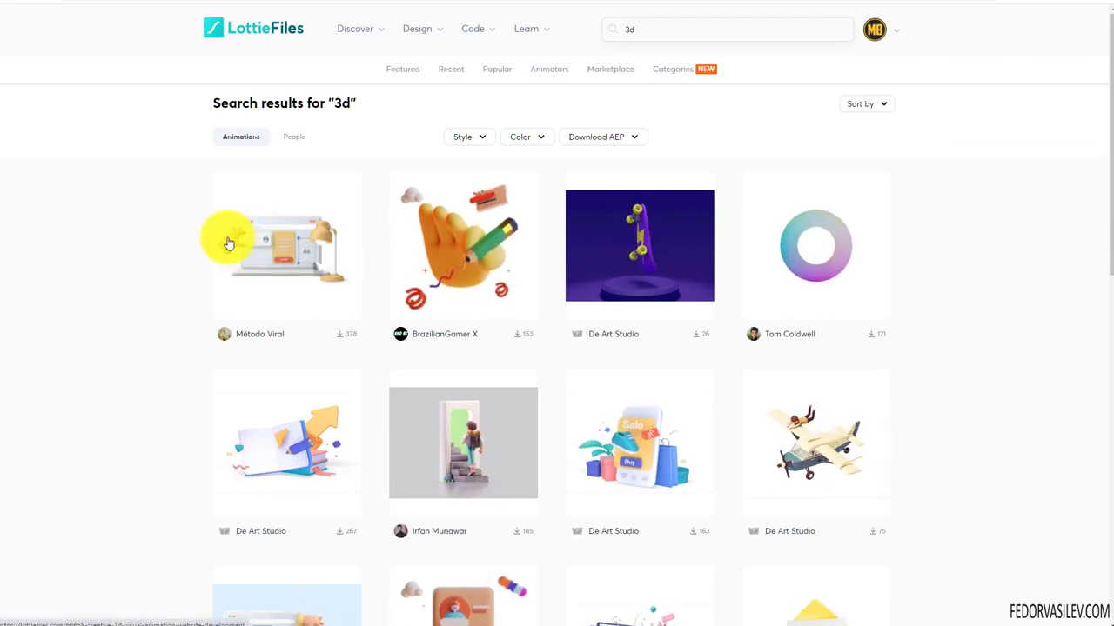
Step: Browse the LottieFiles search results for "3d" to examine the available animations
scroll(305, 241, down, 2)
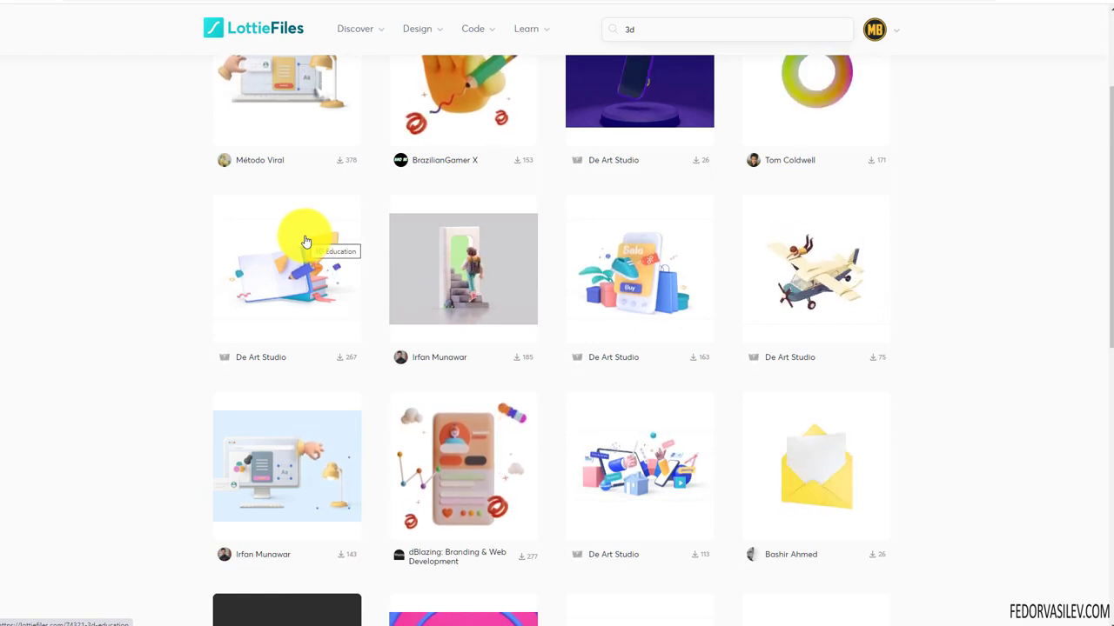
scroll(243, 263, up, 2)
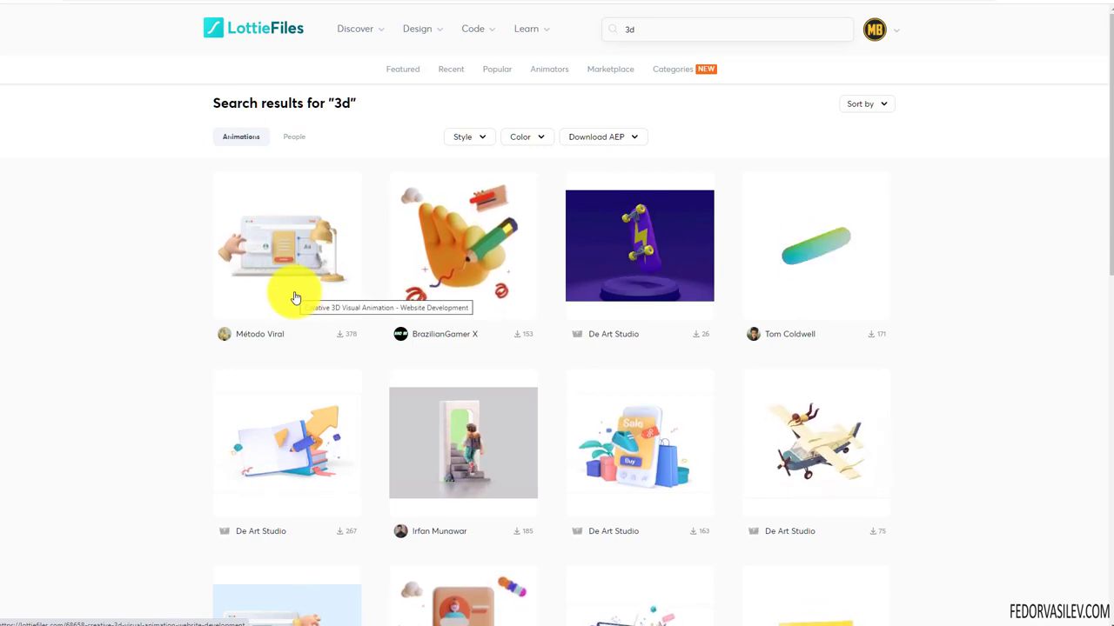
scroll(294, 287, down, 5)
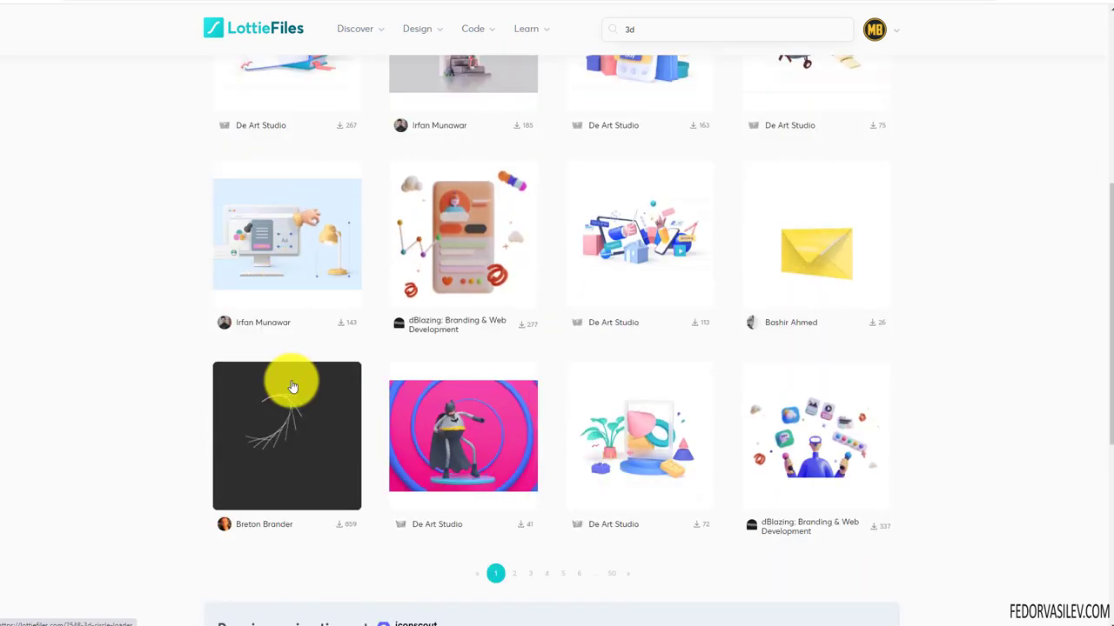
scroll(266, 435, up, 2)
scroll(258, 447, up, 2)
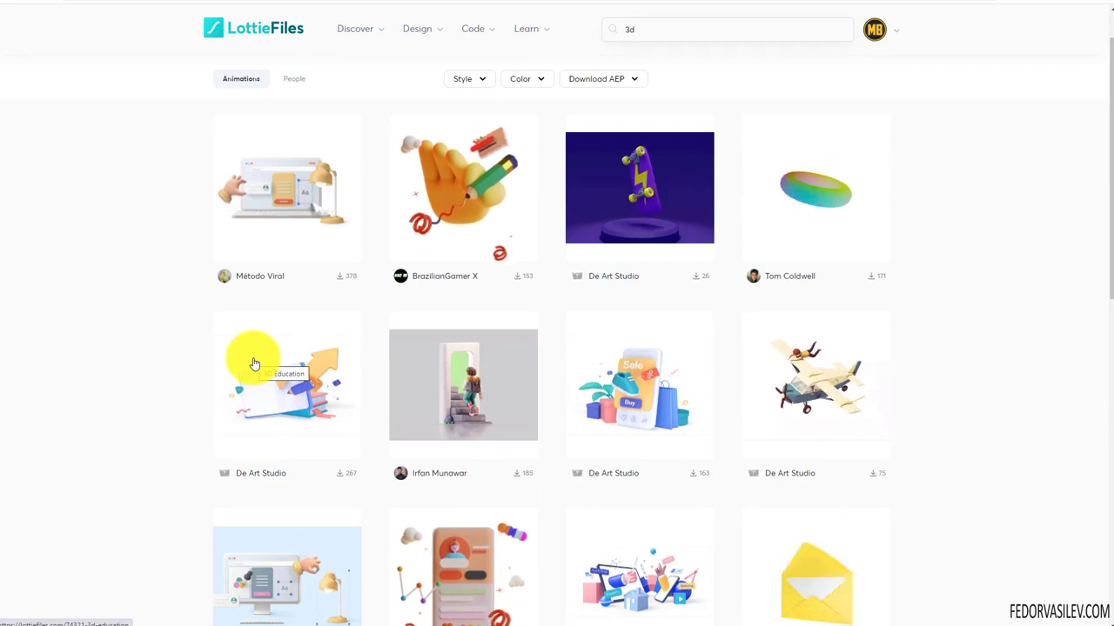
scroll(261, 357, up, 1)
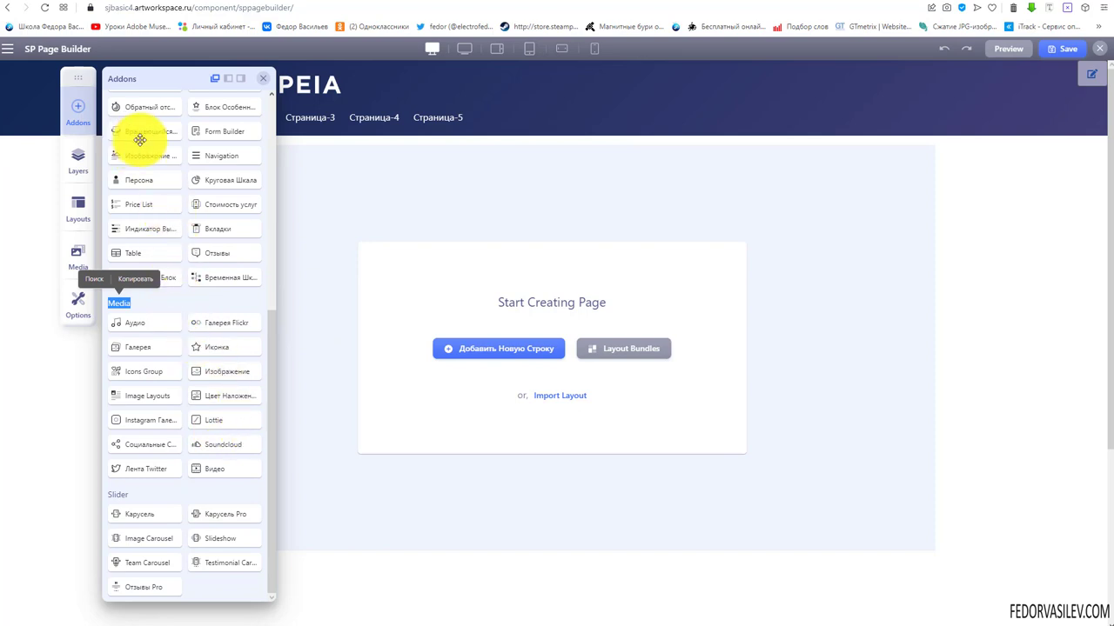
Step: View the editor's page layers, browse the library of ready-made page layouts, and close the library
click(76, 160)
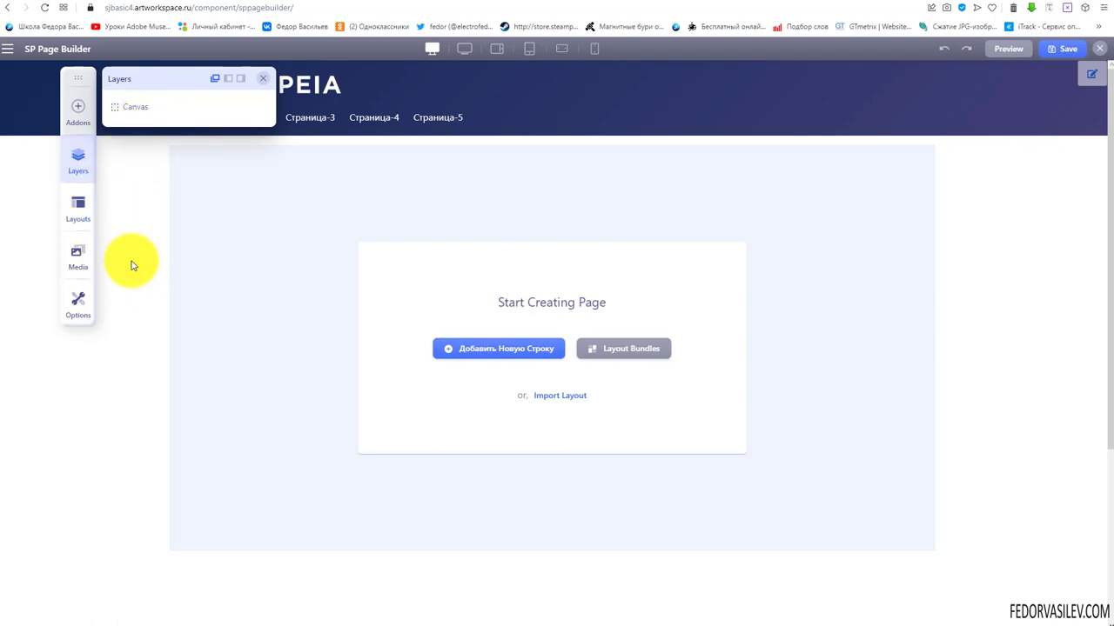
click(80, 210)
scroll(772, 277, down, 2)
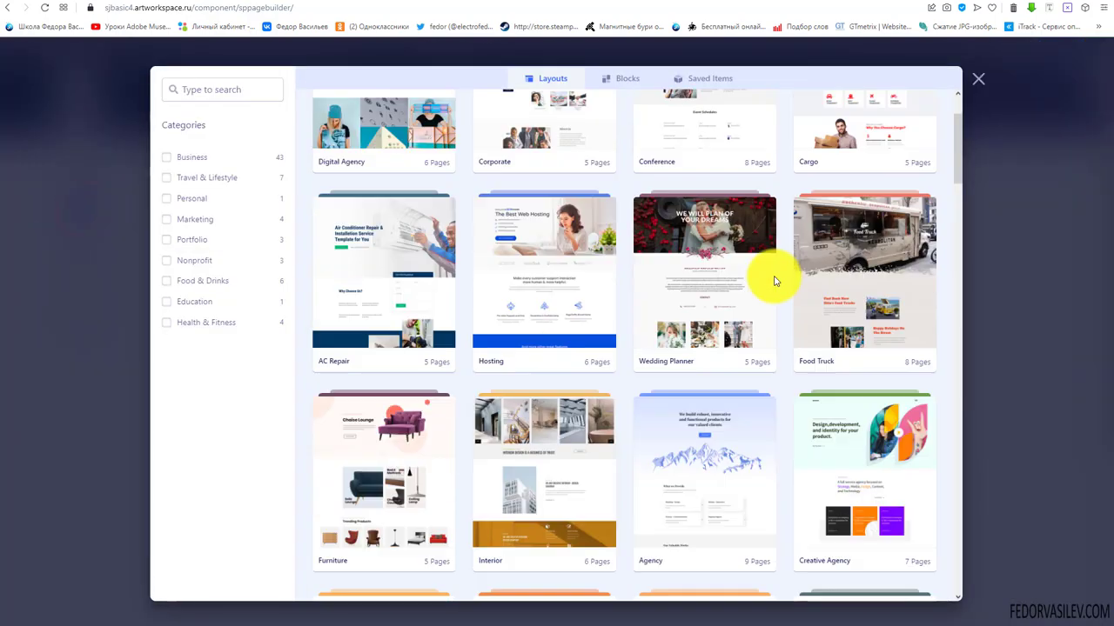
scroll(746, 278, up, 2)
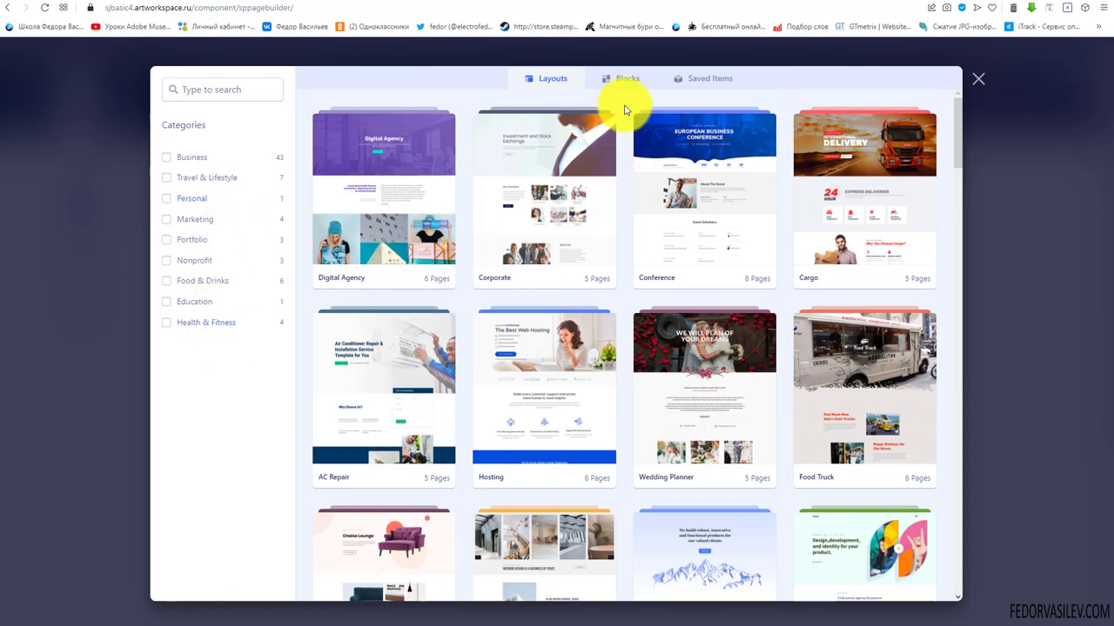
click(979, 81)
Step: View the Media Manager's items and the basic page options, closing both without changes
click(74, 261)
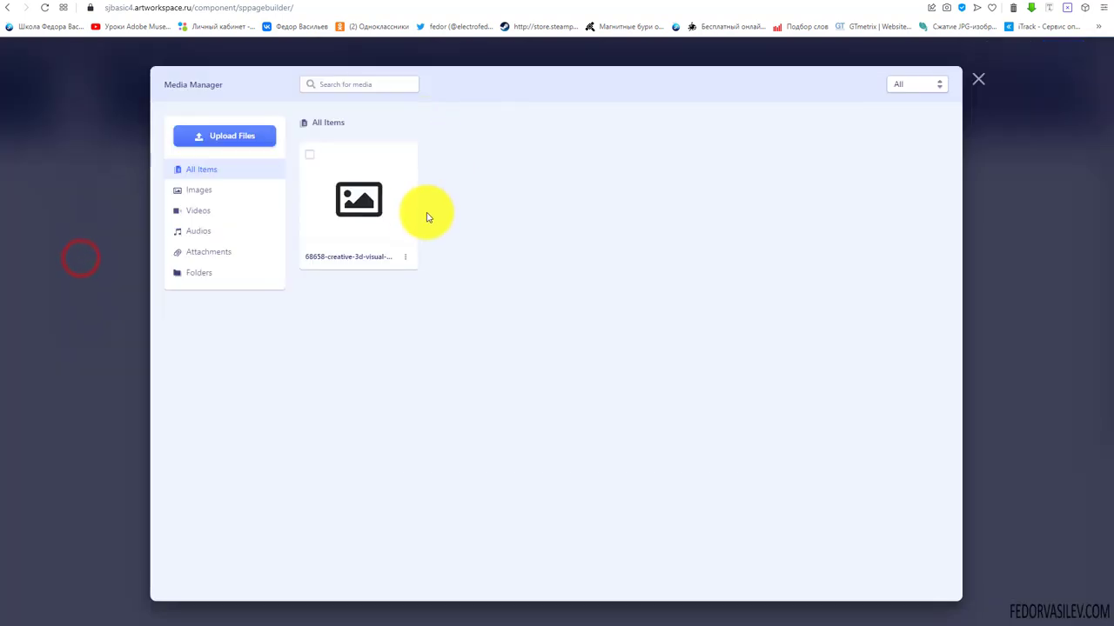
click(977, 80)
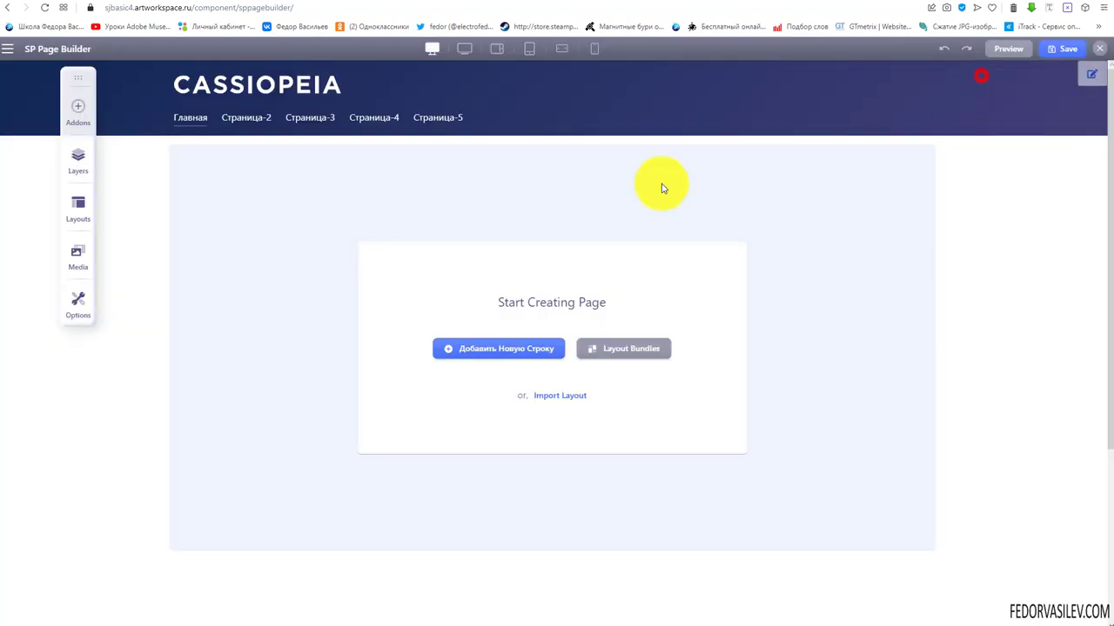
click(72, 305)
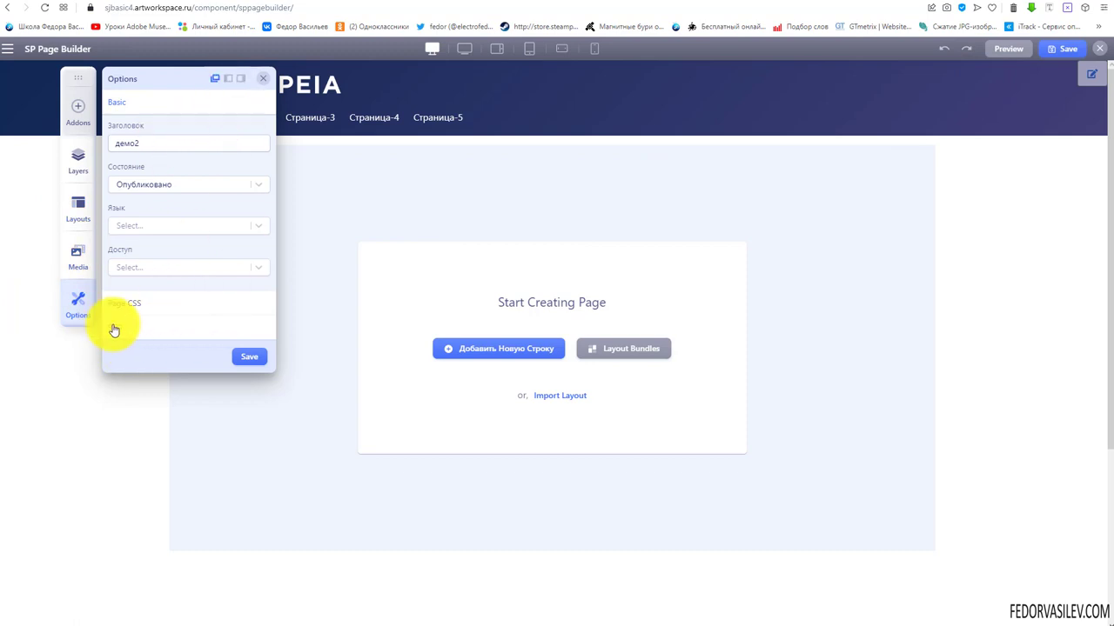
click(70, 400)
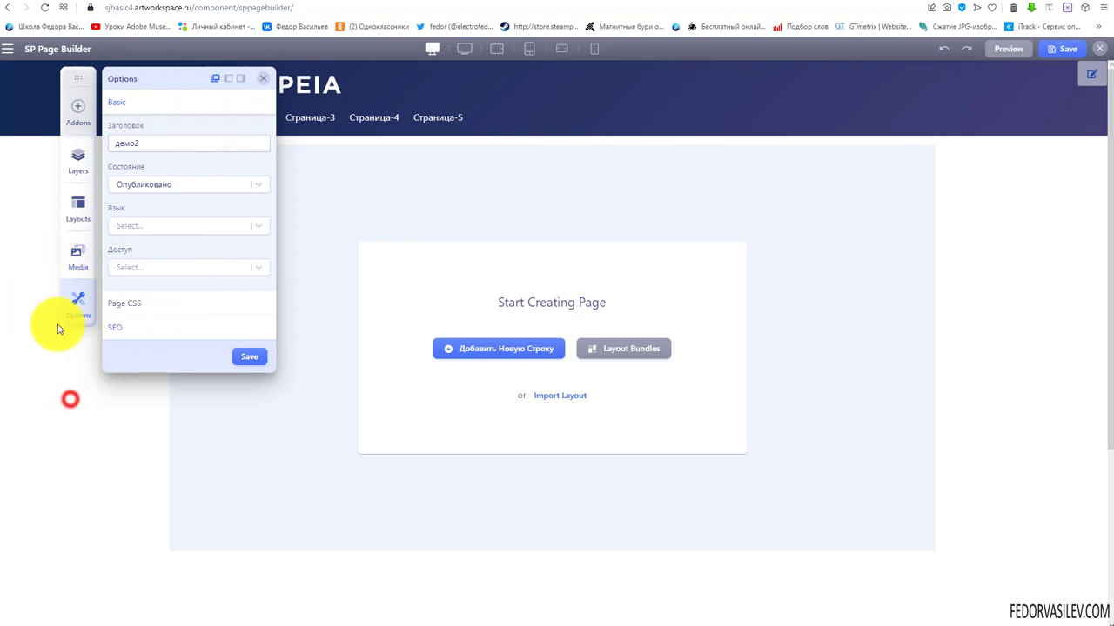
click(263, 78)
Step: Shift the floating tool sidebar, open its addon list, dock it along the editor's left edge, and close the list
drag(77, 80, 76, 124)
click(72, 135)
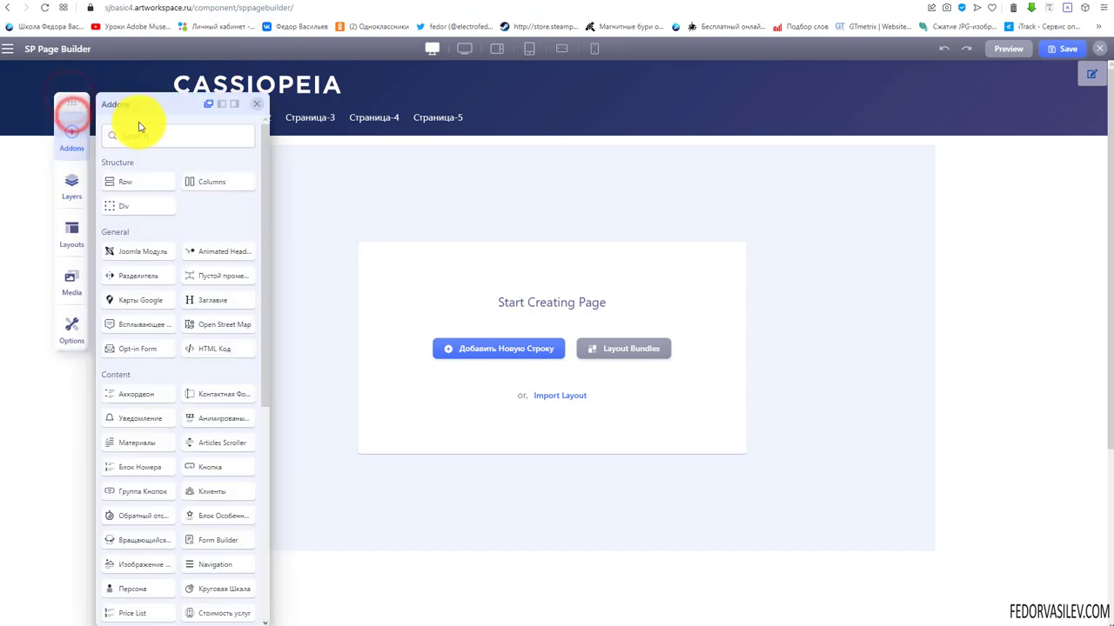
click(207, 106)
click(218, 106)
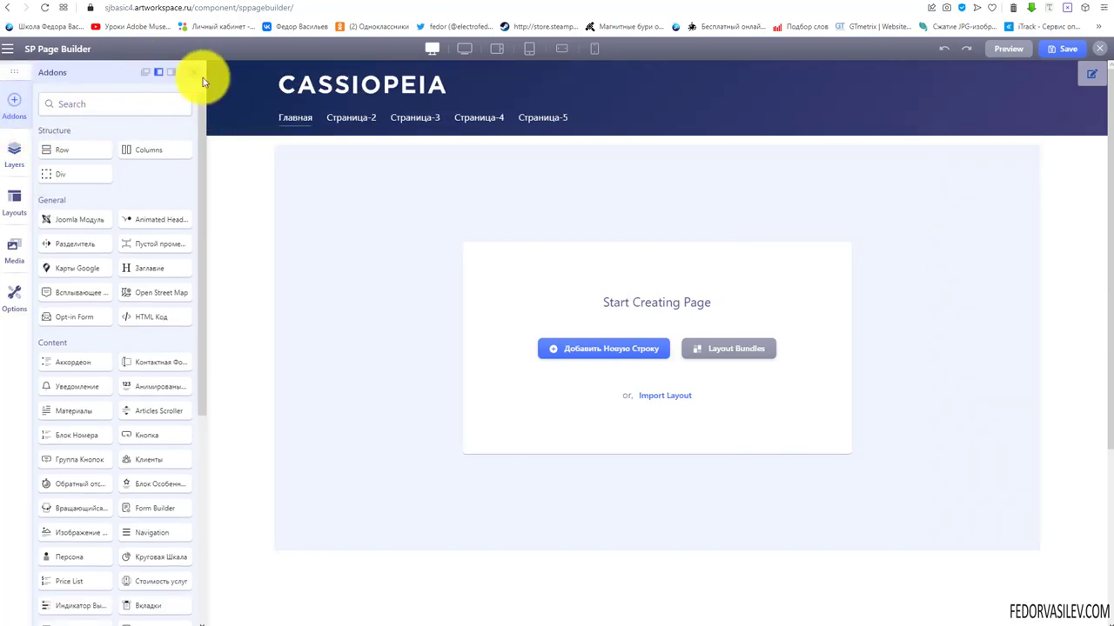
click(193, 72)
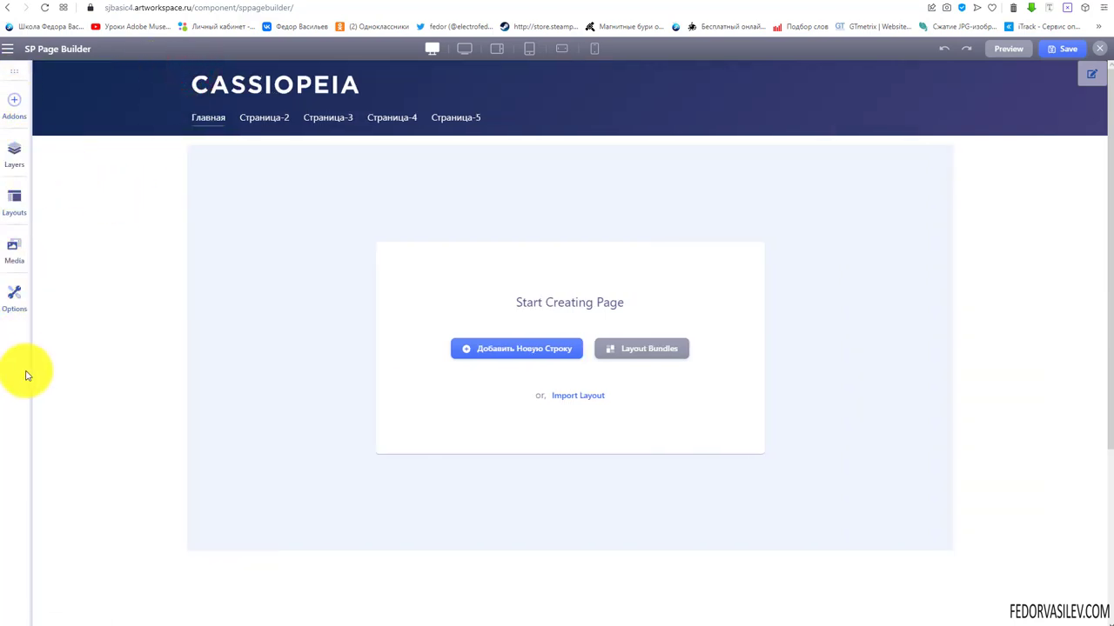
Step: Reopen the addon list, dock it along the editor's right edge, and look through its addons
scroll(69, 336, down, 1)
scroll(69, 335, up, 1)
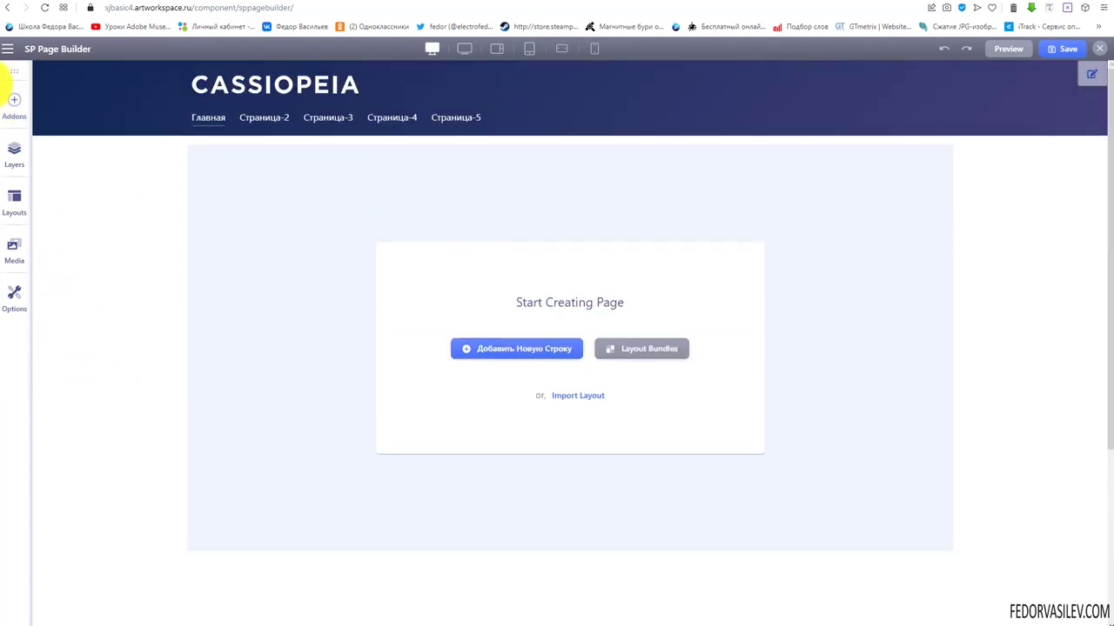
click(26, 103)
click(170, 70)
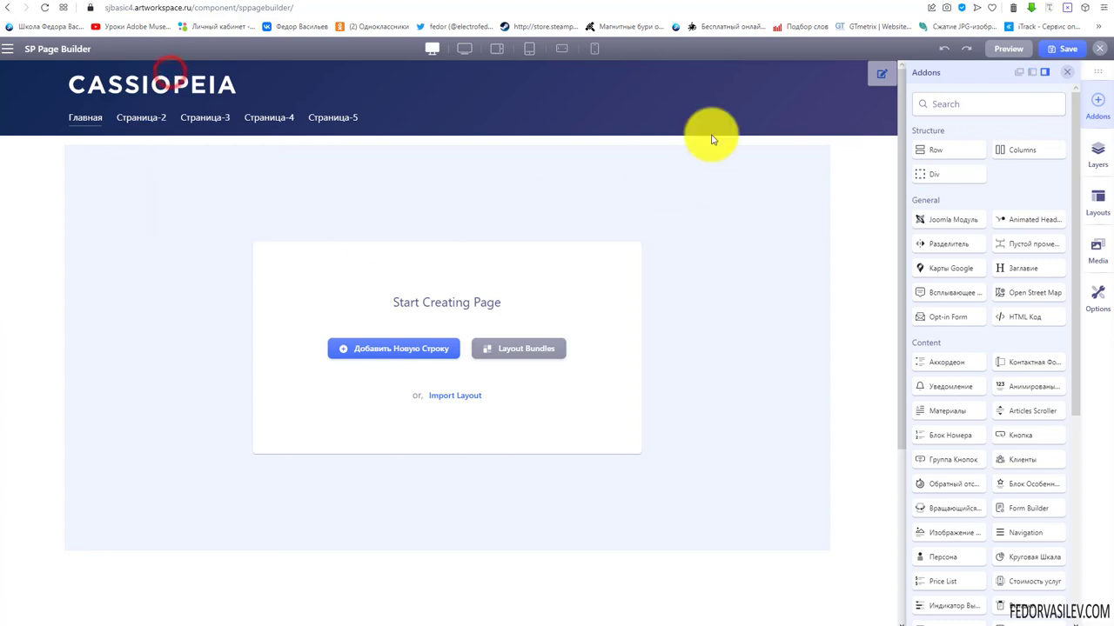
scroll(1001, 374, down, 1)
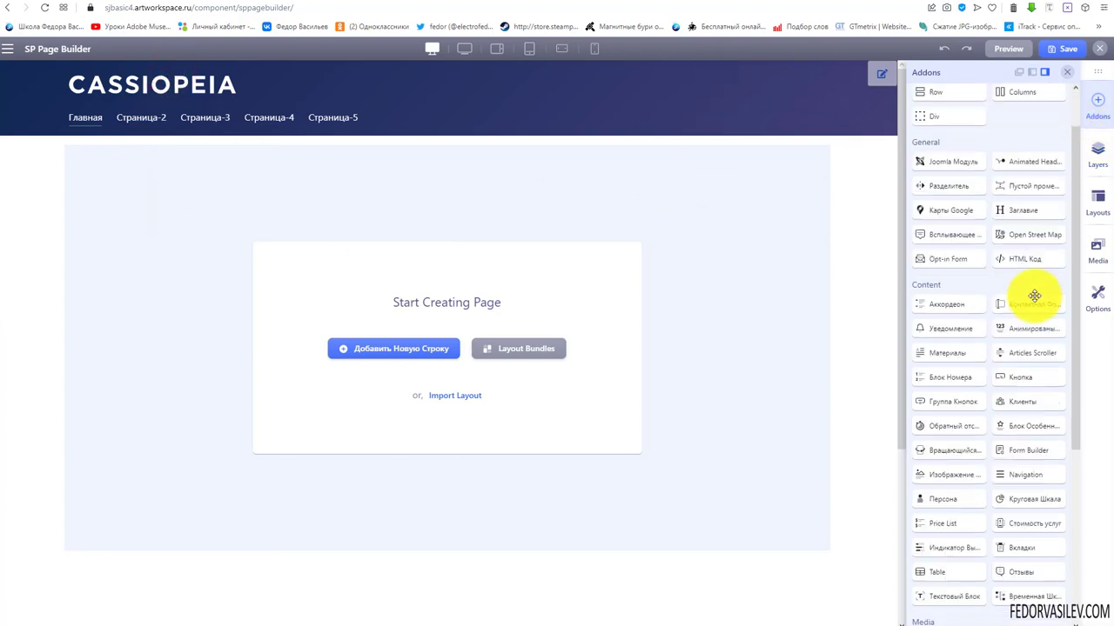
scroll(1034, 300, up, 1)
Step: Undock the tool sidebar so it floats near the page's right side, and briefly open its addon list
drag(1098, 90, 937, 191)
click(183, 264)
click(938, 228)
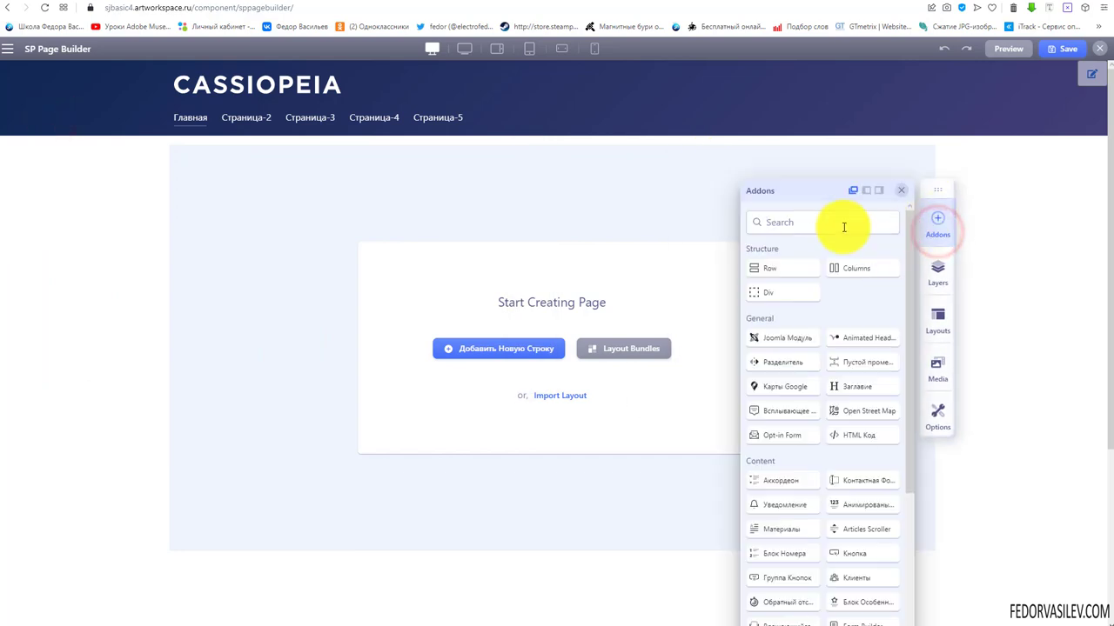
click(930, 236)
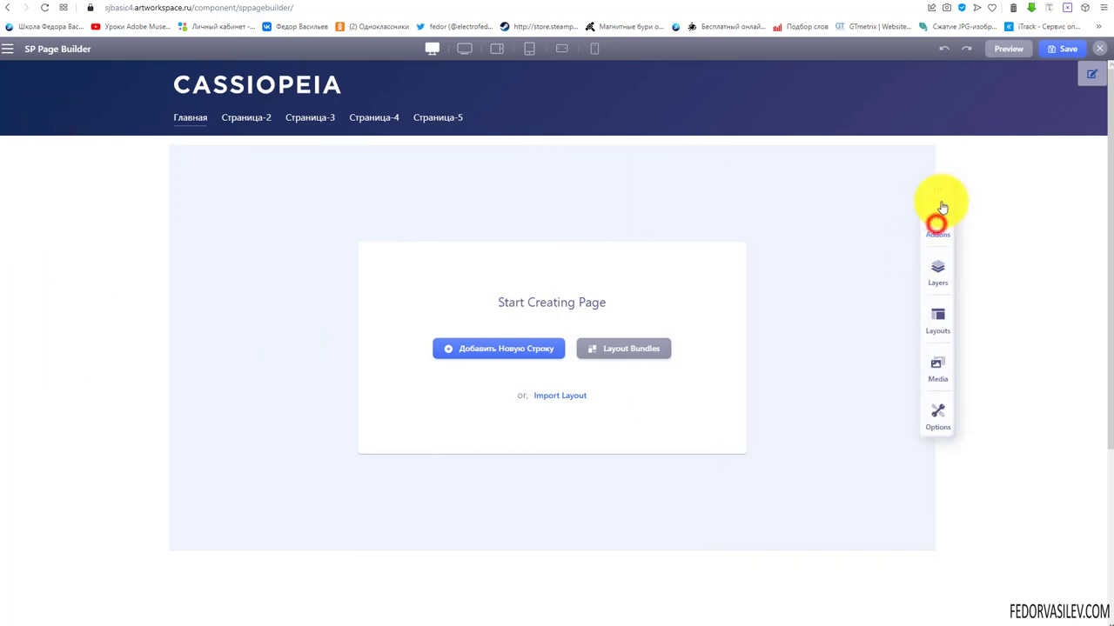
Step: Dock the tool sidebar along the editor's left edge, open its addon list, and look through the groups
drag(938, 191, 5, 69)
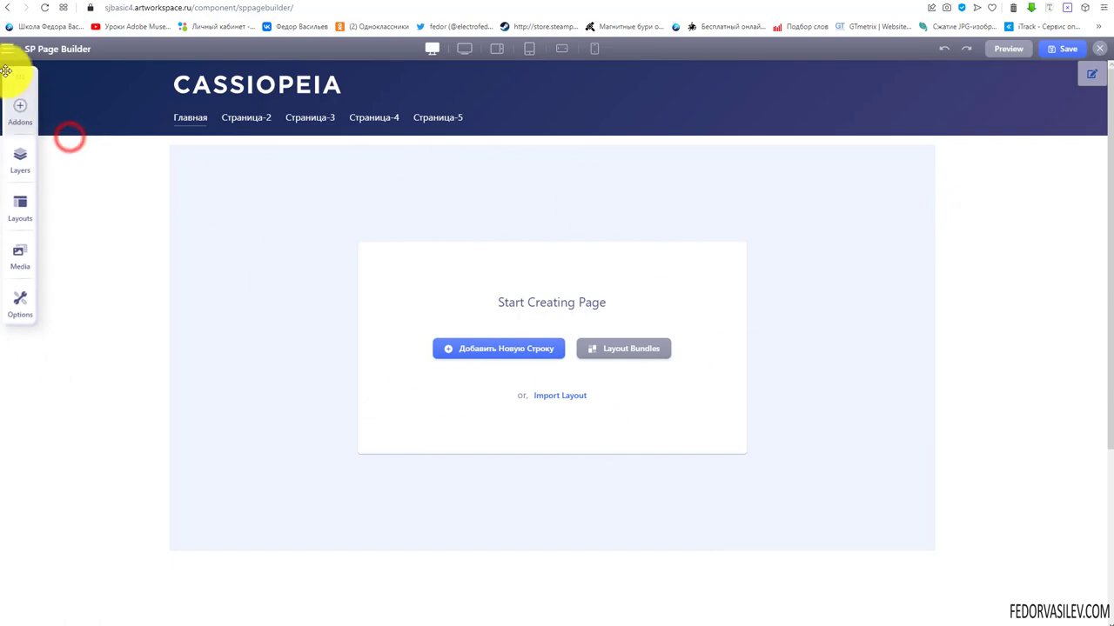
click(21, 114)
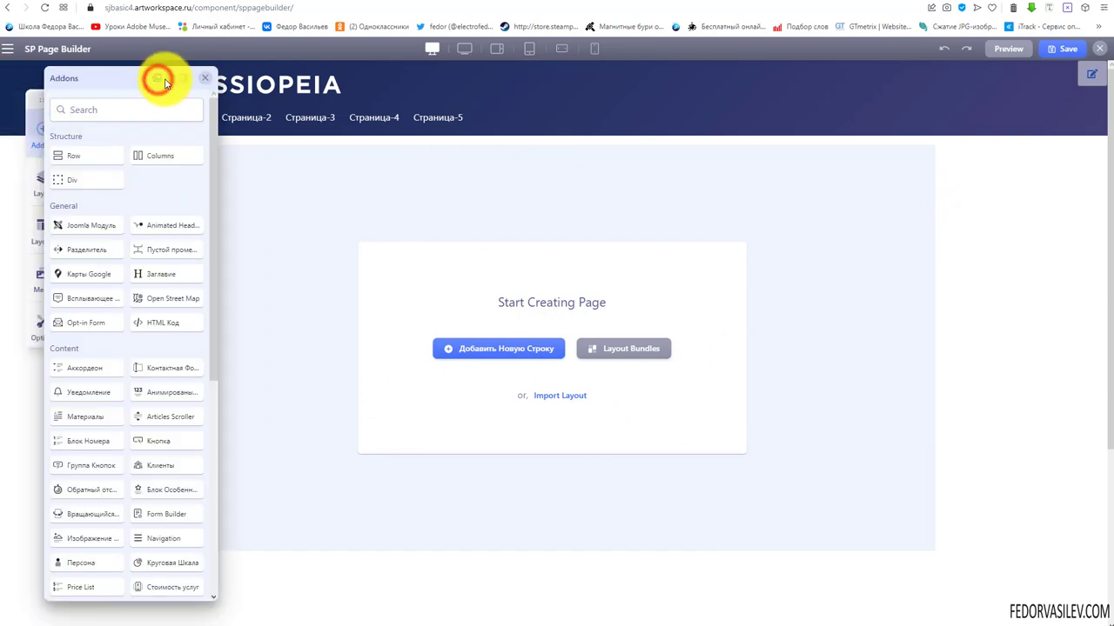
click(169, 79)
drag(24, 79, 5, 67)
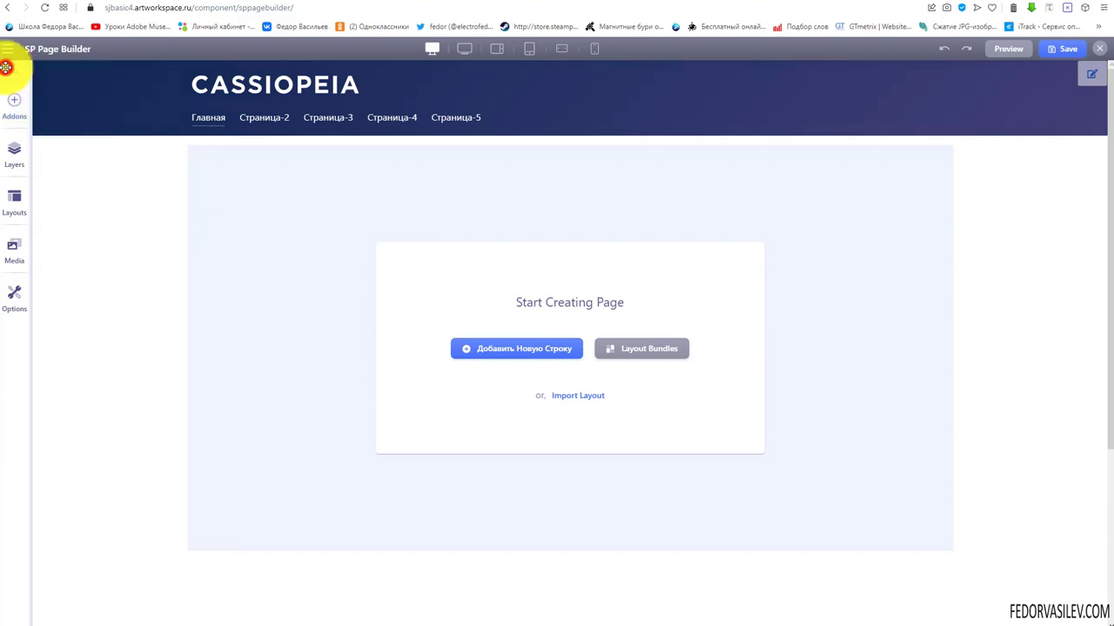
click(16, 104)
scroll(119, 365, down, 5)
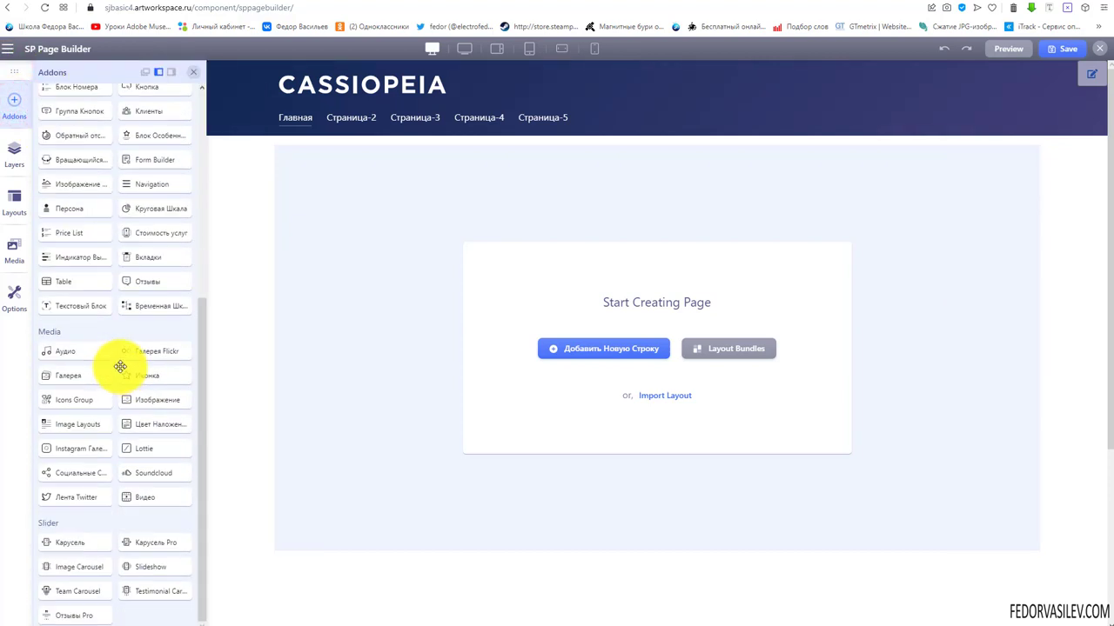
scroll(119, 357, up, 5)
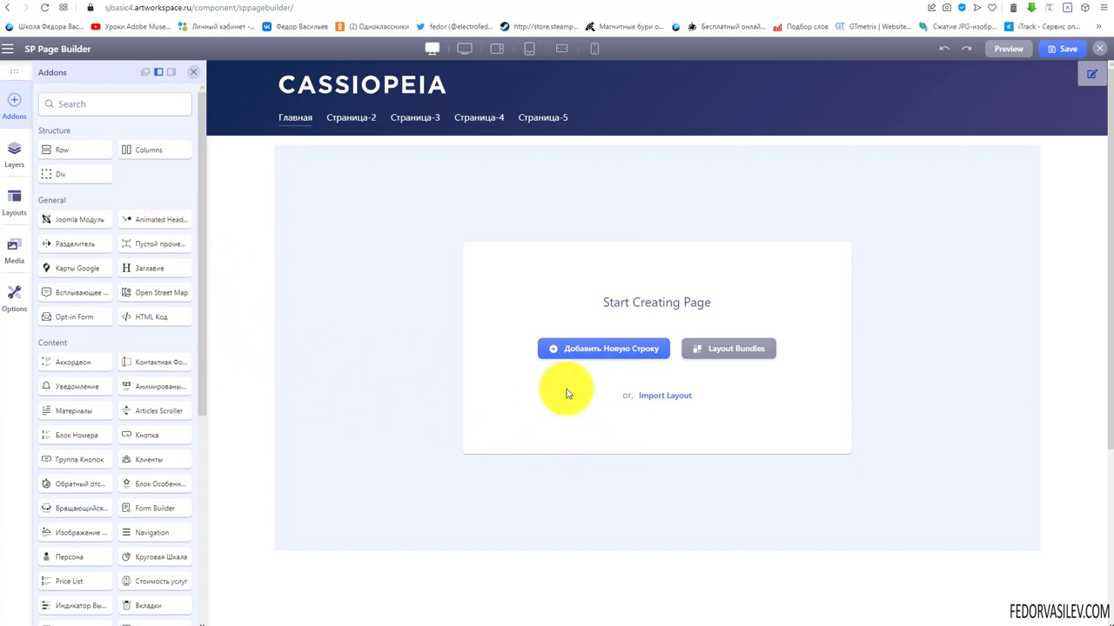
Step: Add a new row with the full-width 12 layout and place two more columns in it from the Structure addons
click(612, 352)
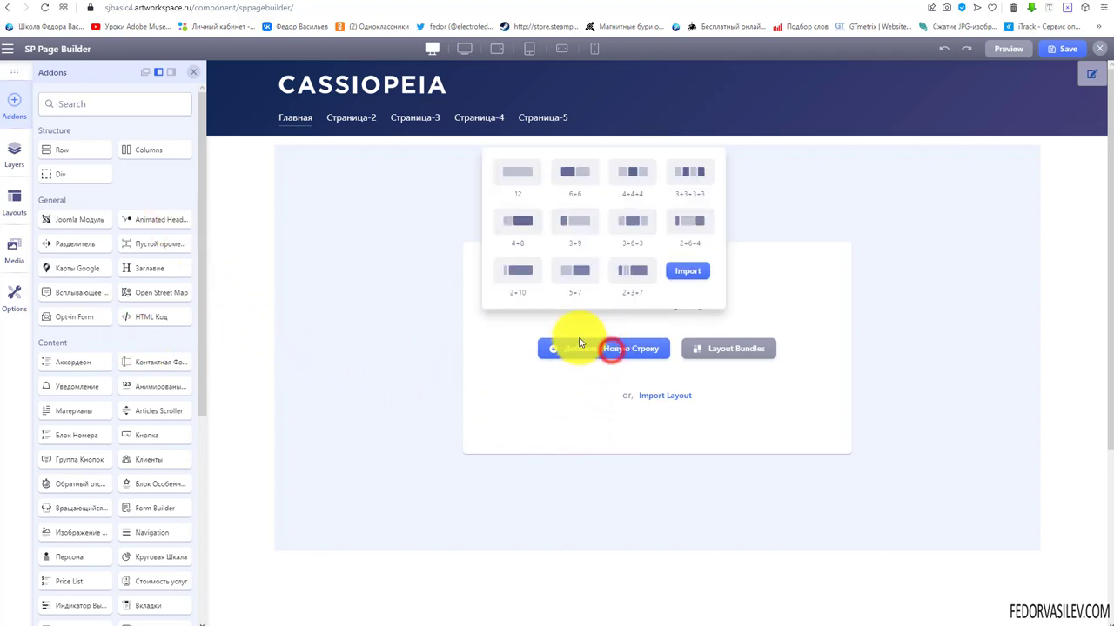
click(520, 185)
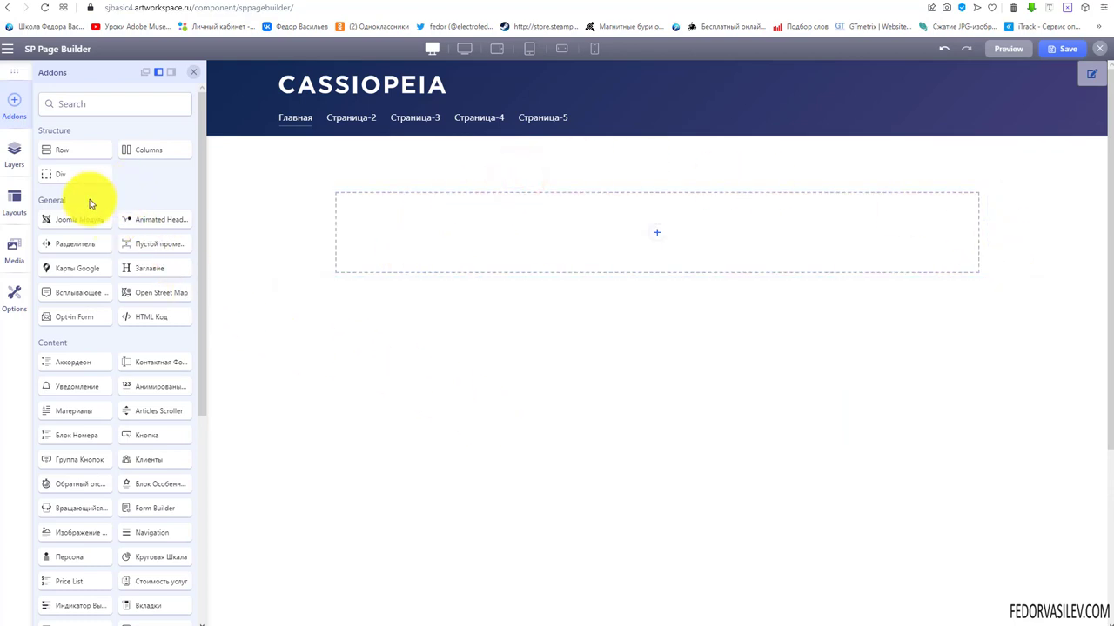
drag(140, 150, 447, 254)
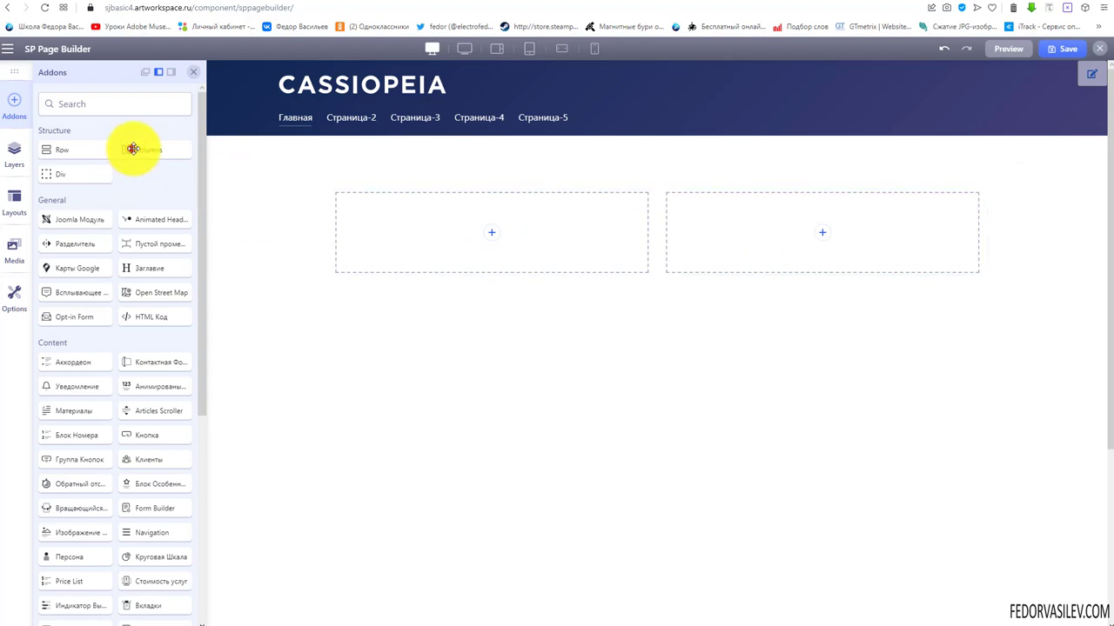
drag(133, 148, 328, 236)
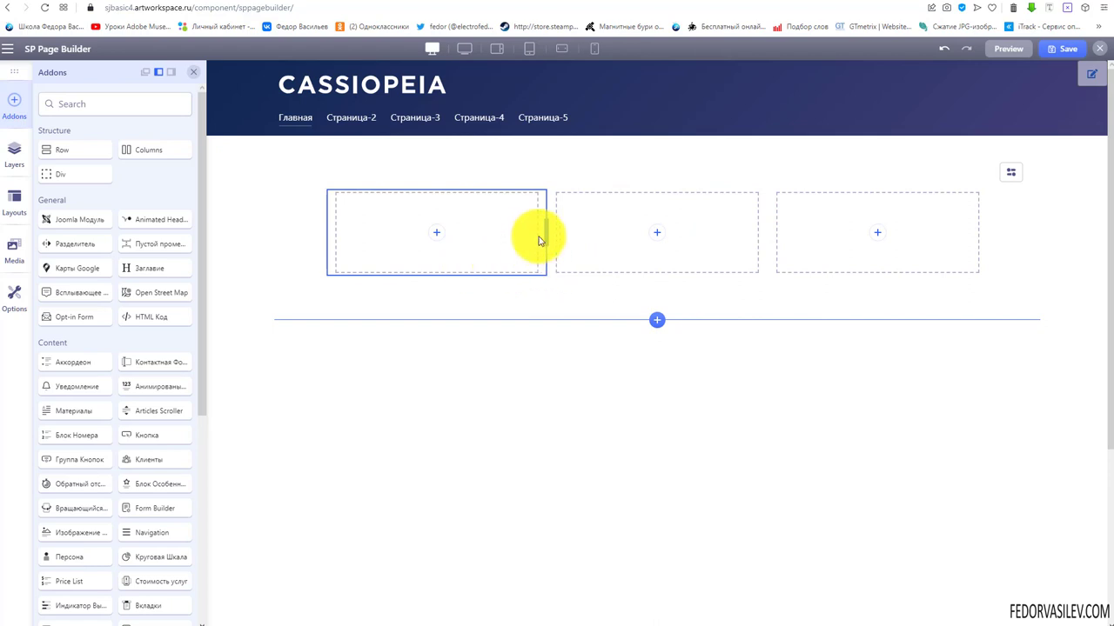
Step: Try narrowing the row's first column to about 23.1%, widening the second to about 43.6%
drag(540, 235, 474, 240)
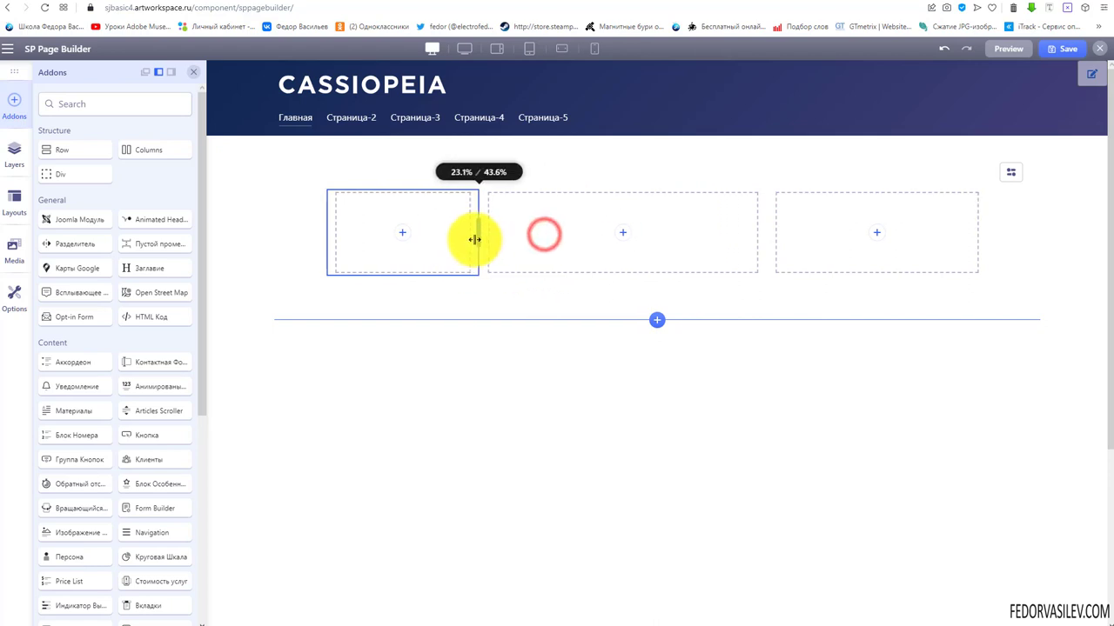
drag(543, 239, 450, 241)
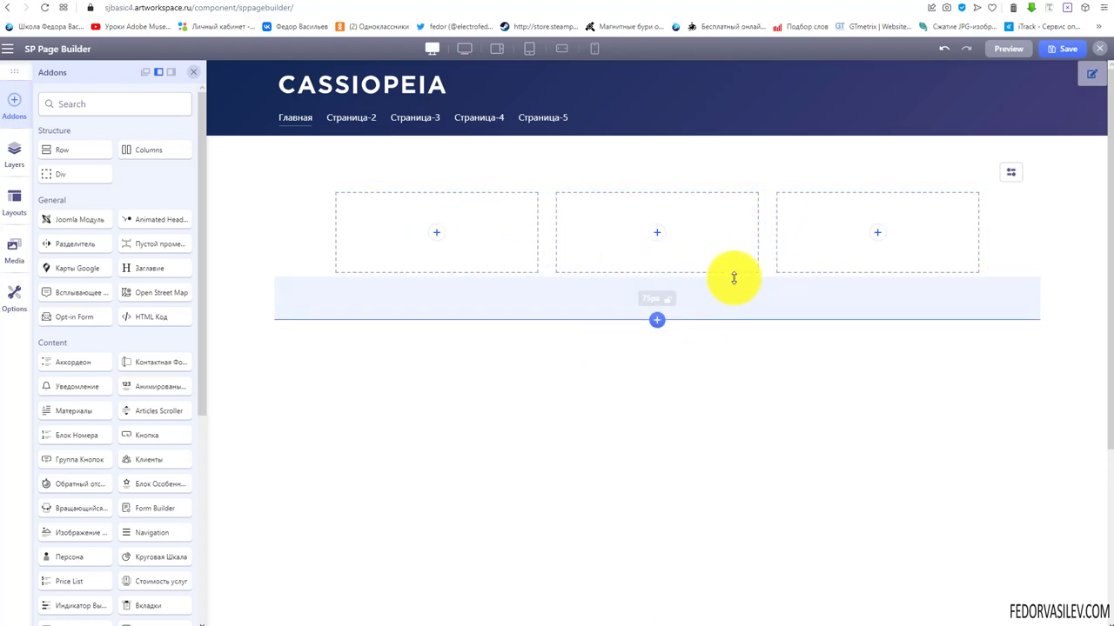
Step: Try narrowing the row's second column by moving its boundary with the third, and the first column to about 19.4%
drag(765, 237, 629, 256)
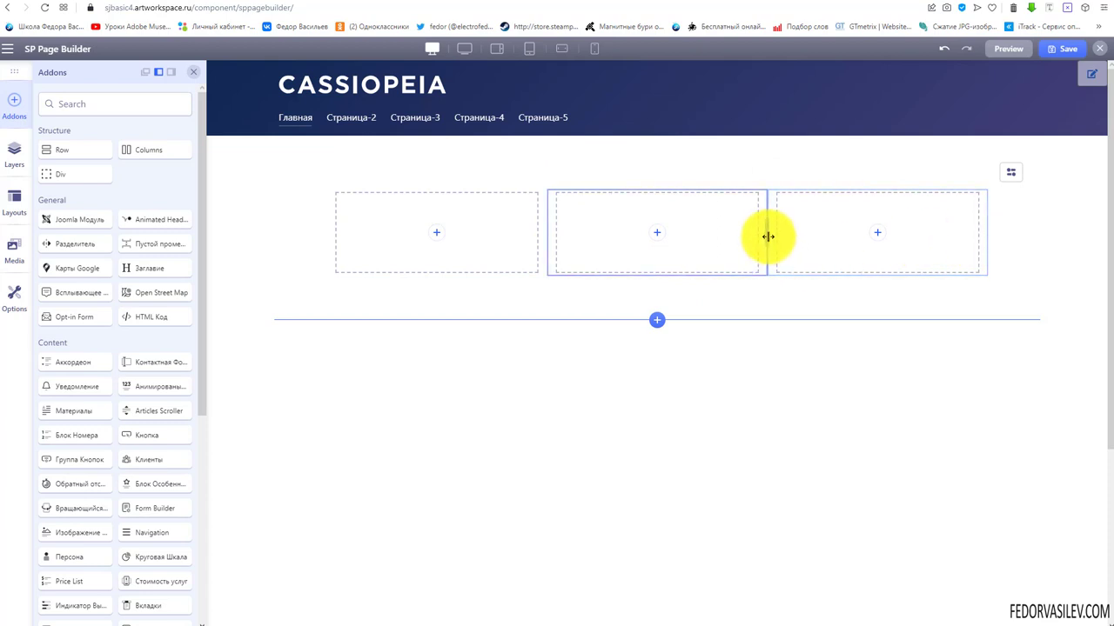
drag(765, 237, 648, 240)
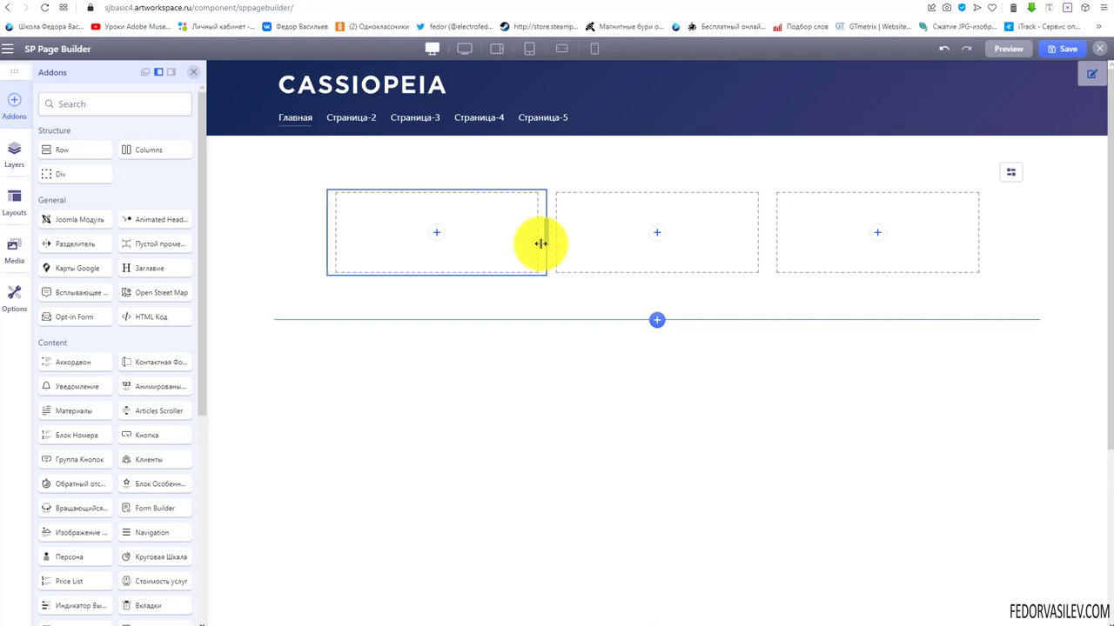
drag(550, 234, 460, 233)
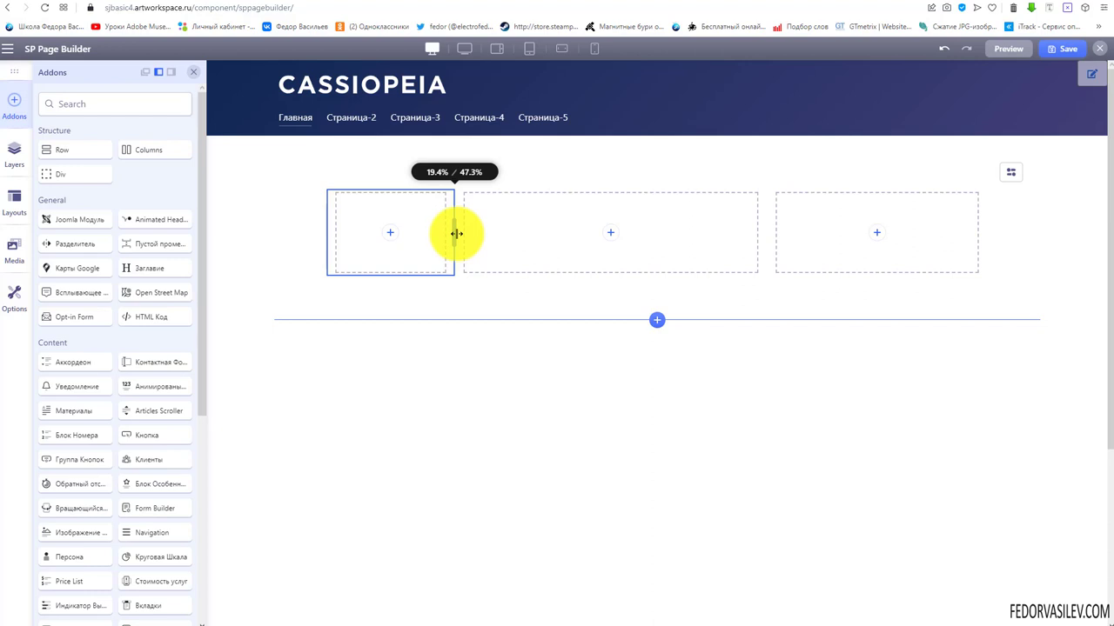
drag(456, 234, 435, 251)
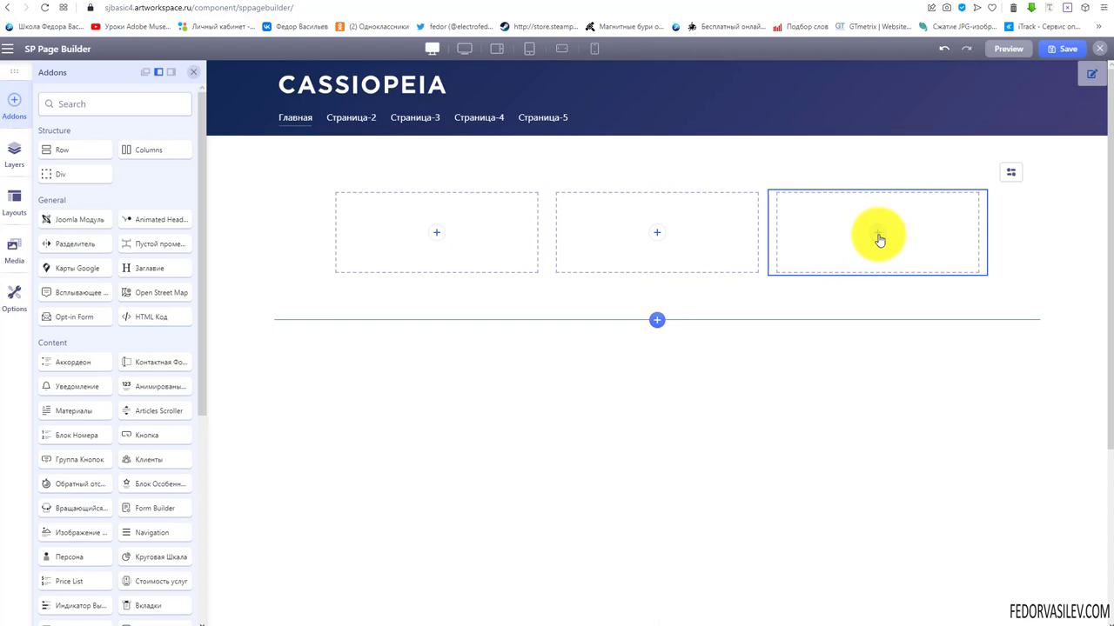
Step: Add the Уведомление addon to the row's first column
scroll(67, 268, down, 2)
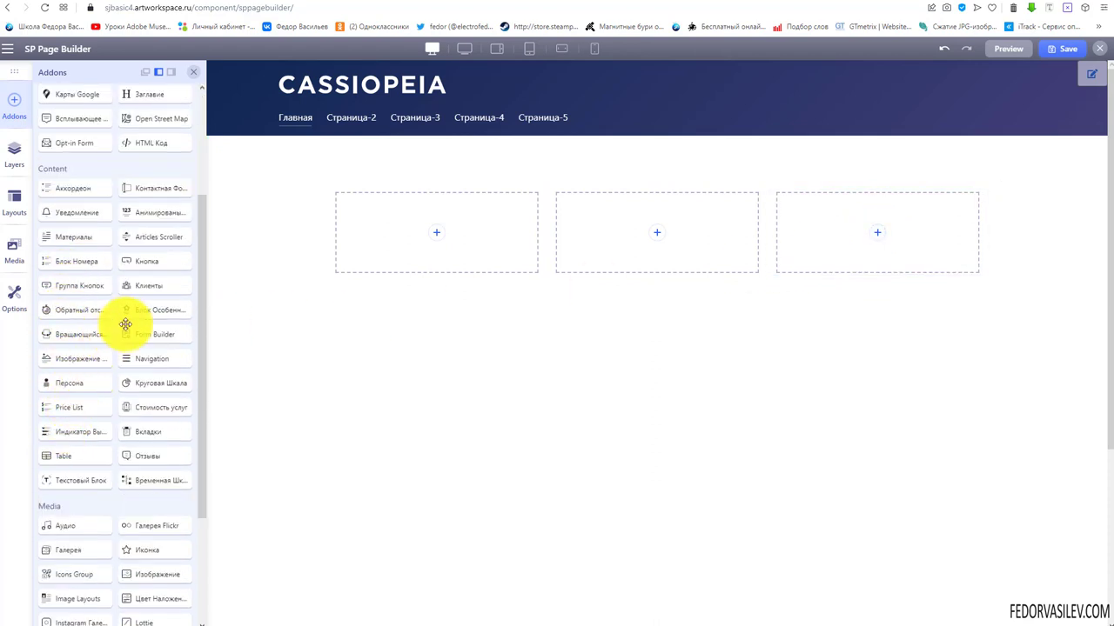
drag(84, 209, 415, 229)
Step: Add the Изображение addon from the Media group to the row's second column
click(13, 105)
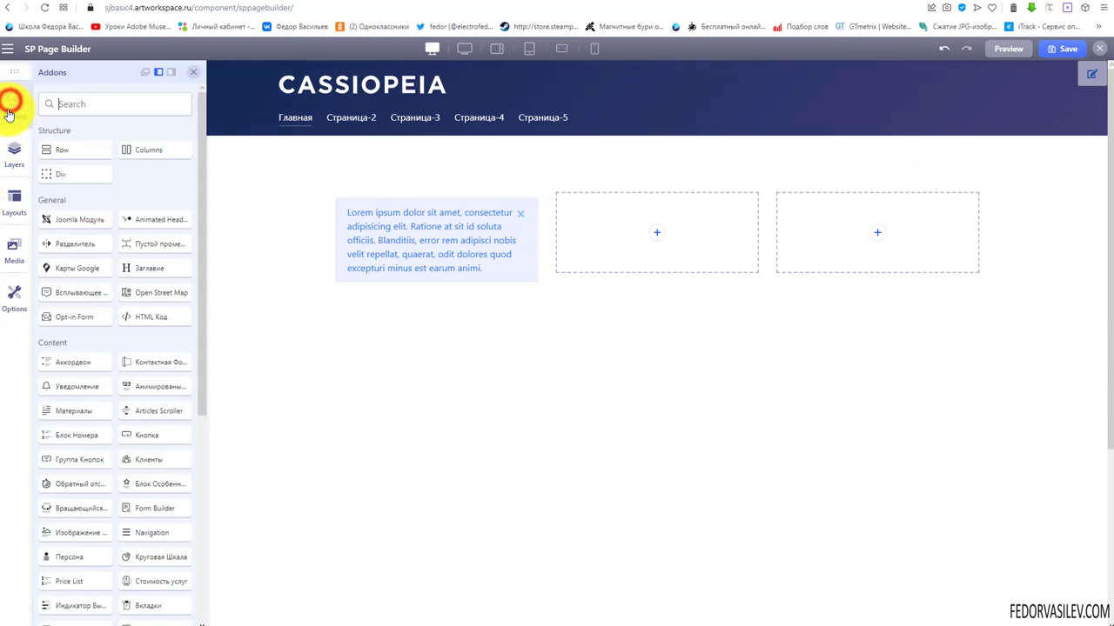
scroll(86, 352, down, 2)
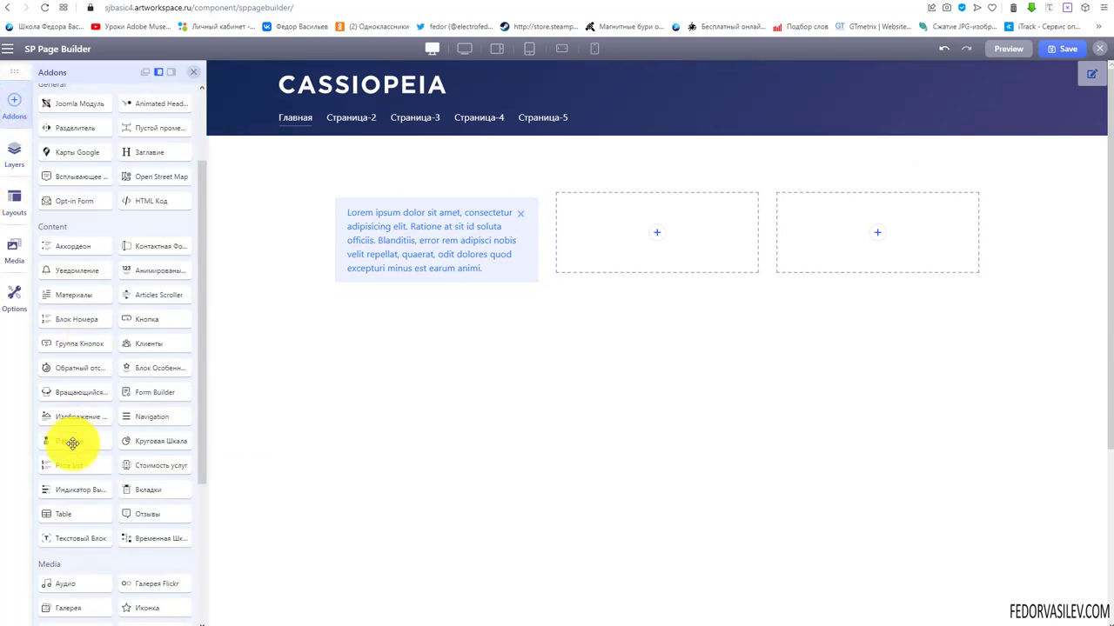
scroll(74, 442, down, 3)
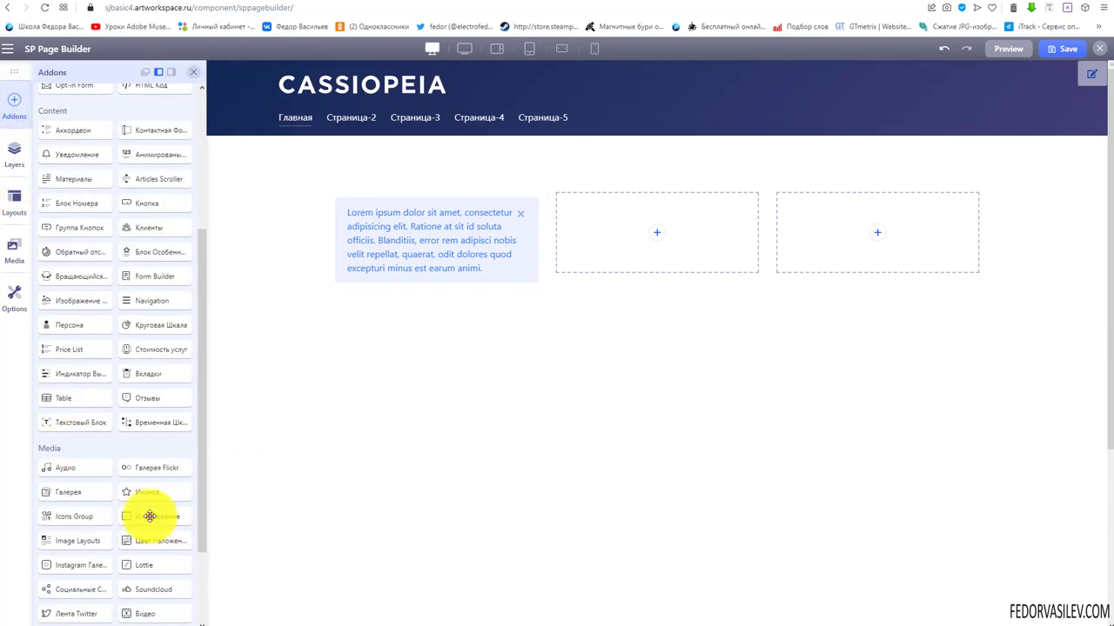
drag(151, 516, 644, 237)
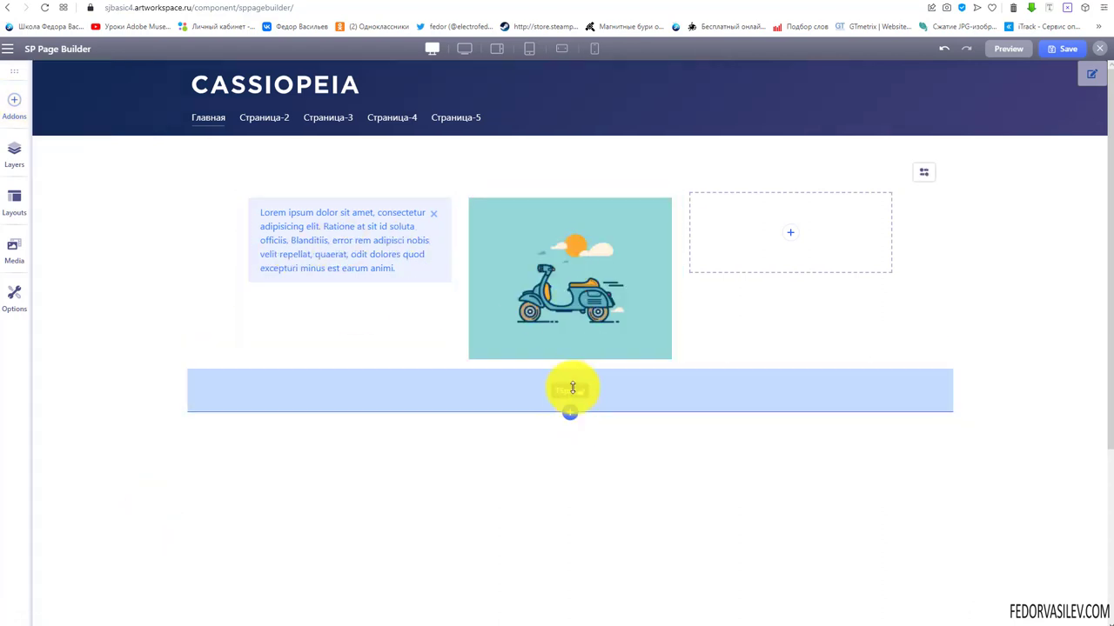
Step: Delete the row's empty third column
right_click(757, 225)
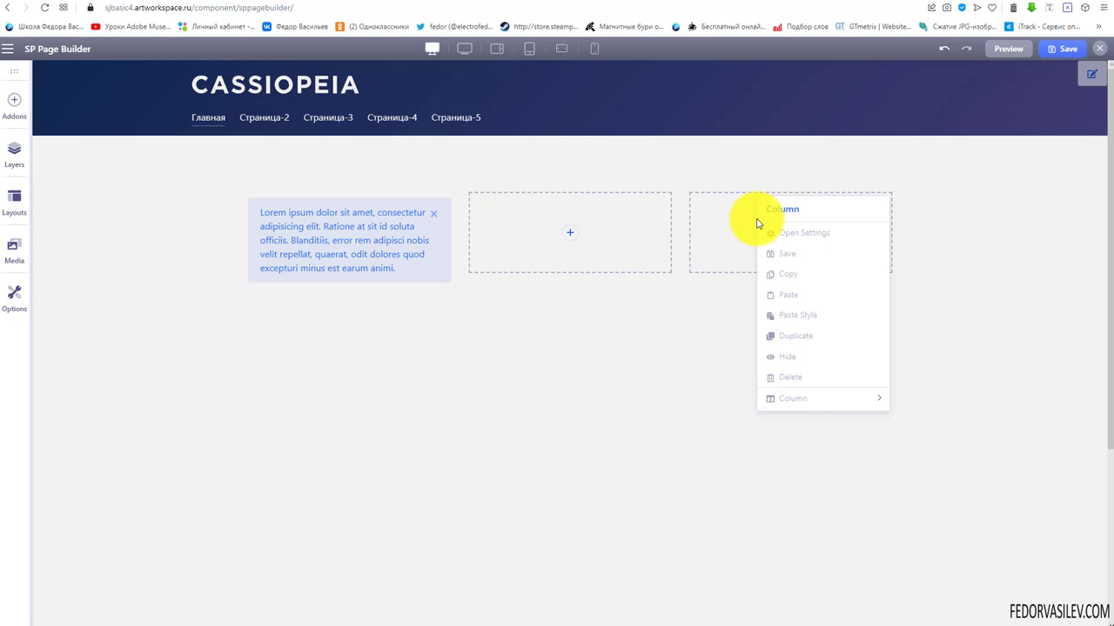
mouse_move(789, 391)
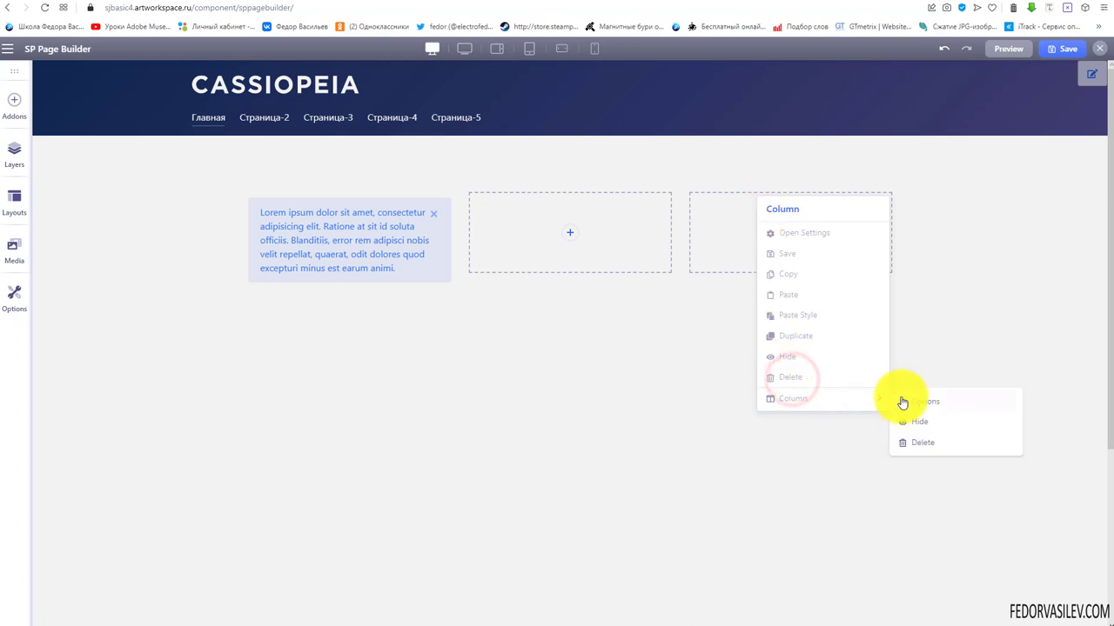
click(920, 445)
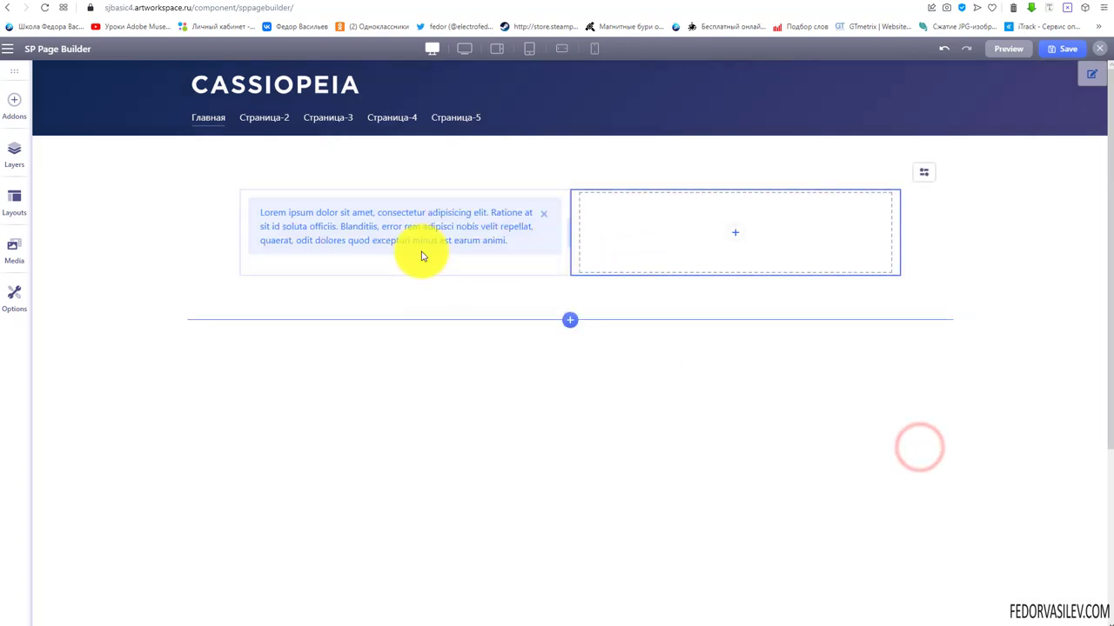
Step: Try adding a two-column row below the existing row, and a two-column row nested in the existing row's second column
click(14, 103)
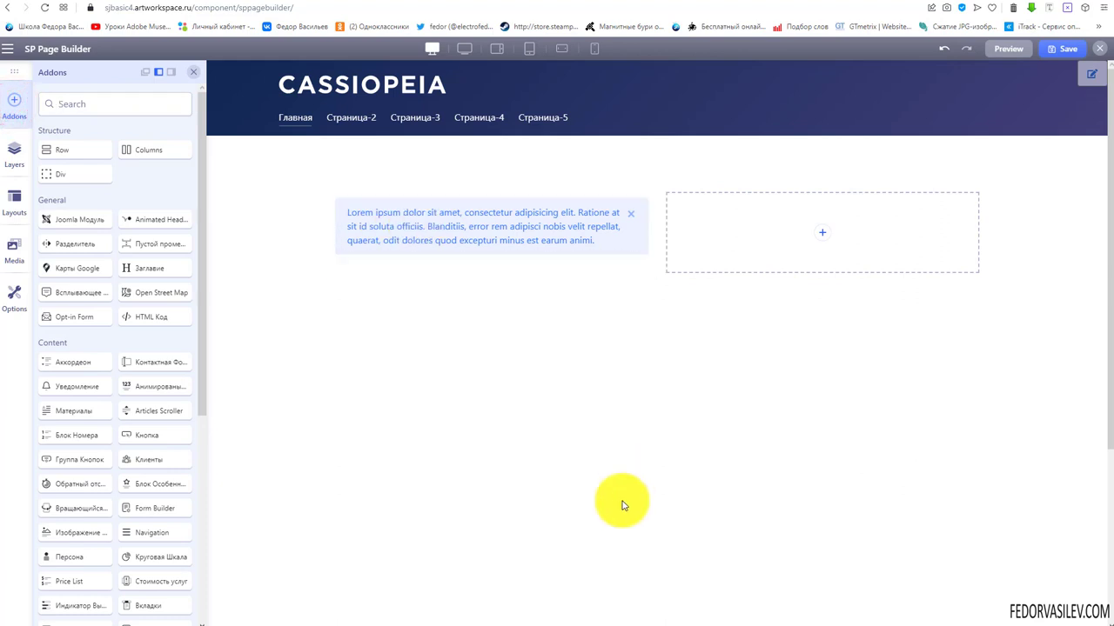
drag(58, 149, 480, 318)
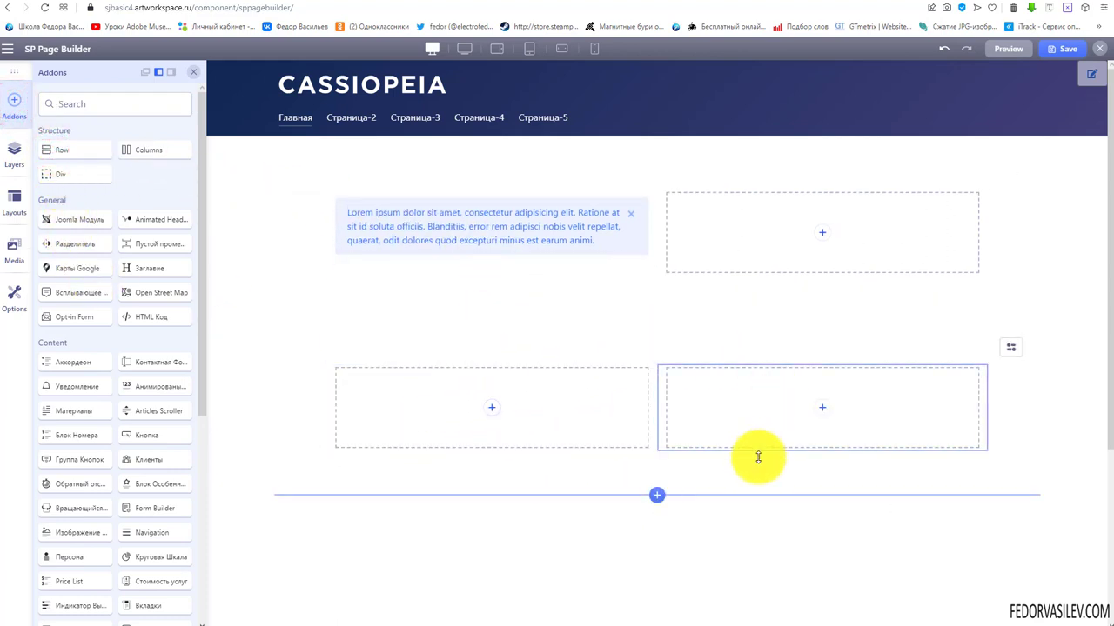
click(1011, 349)
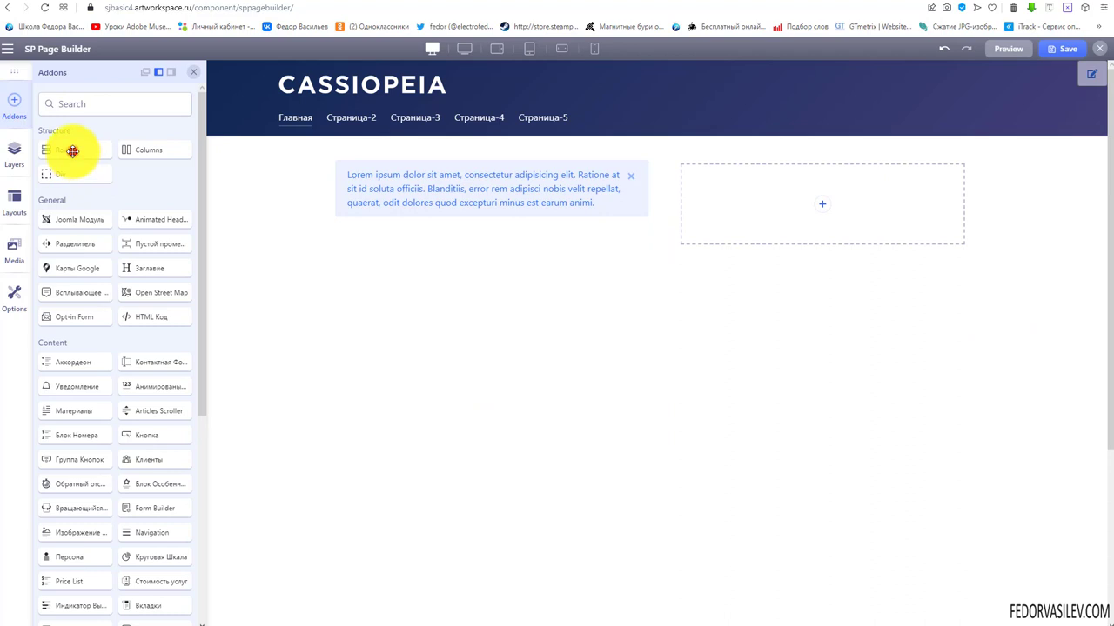
drag(72, 151, 751, 222)
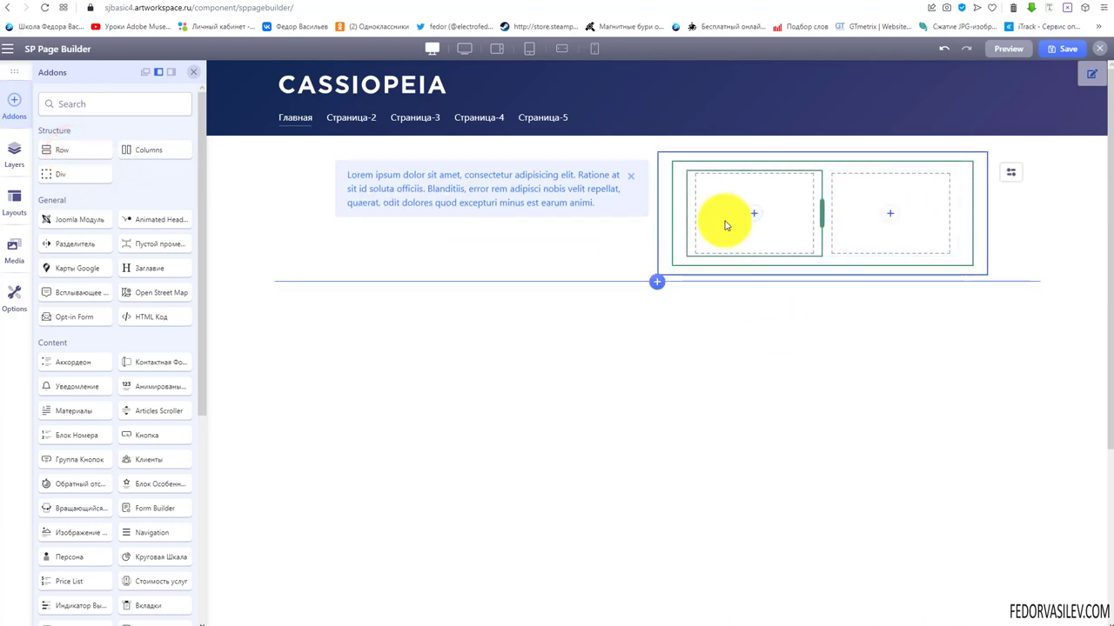
key(ctrl+z)
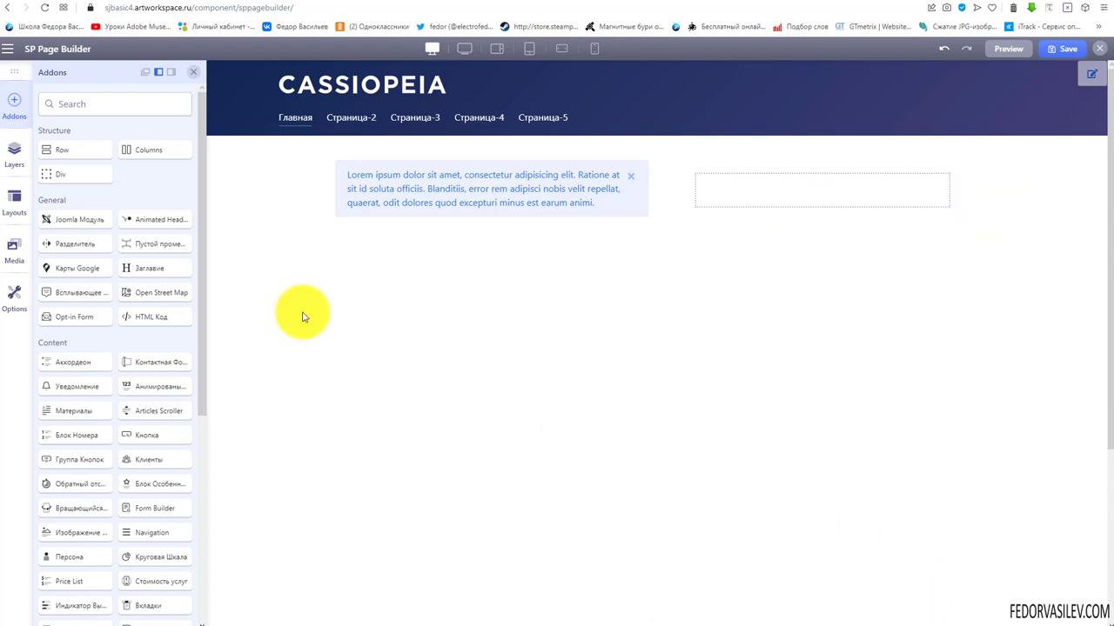
Step: Nest a Div inside the div in the row's second column, and delete it
drag(56, 176, 803, 185)
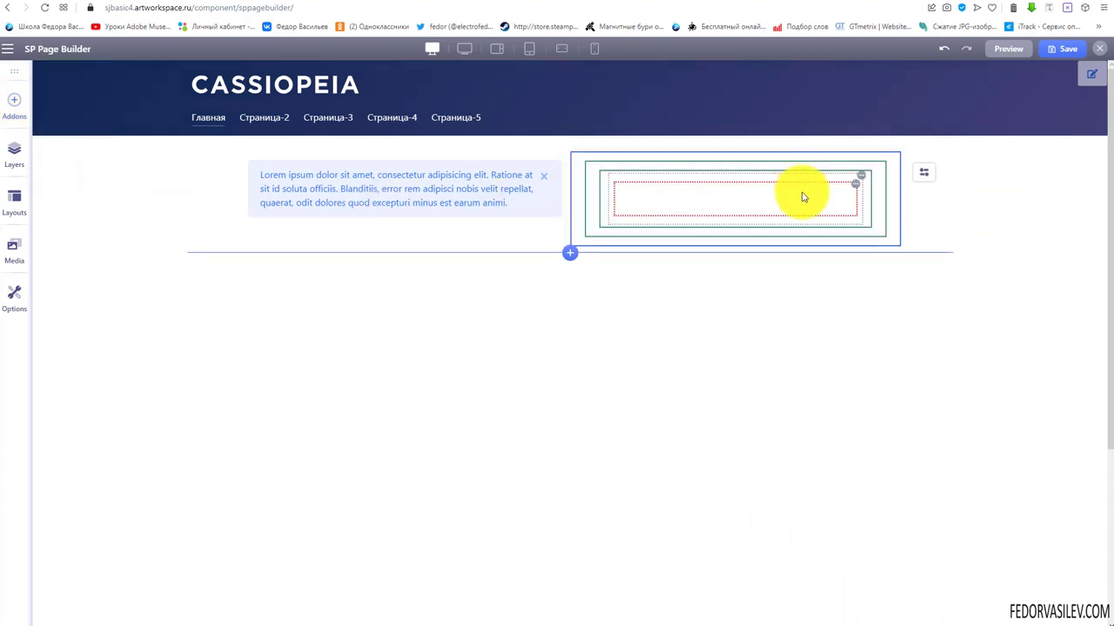
click(856, 188)
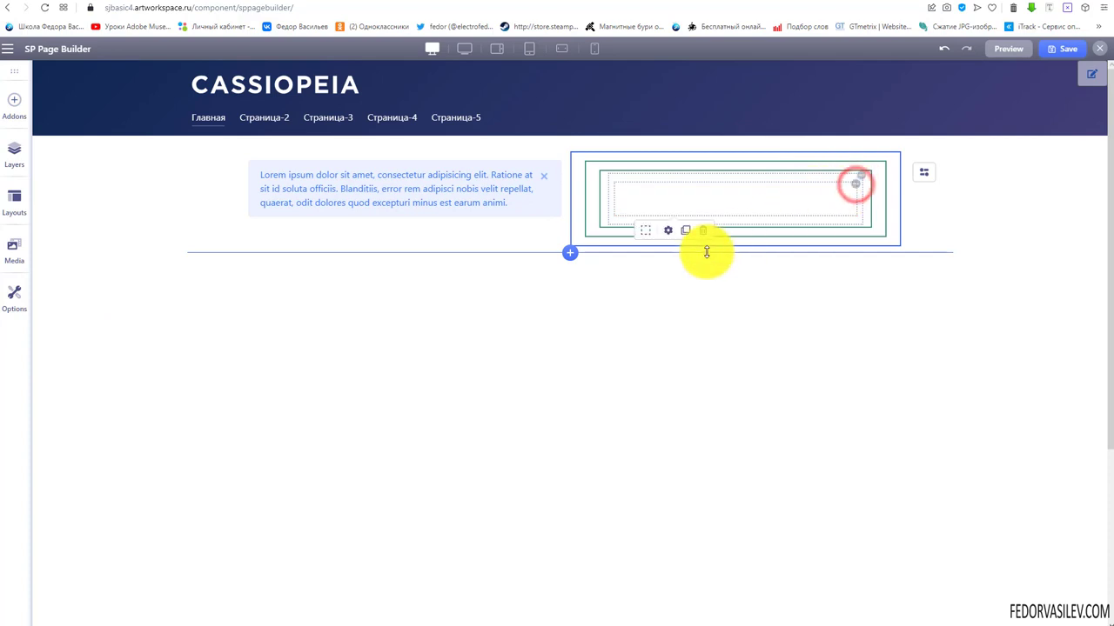
click(705, 233)
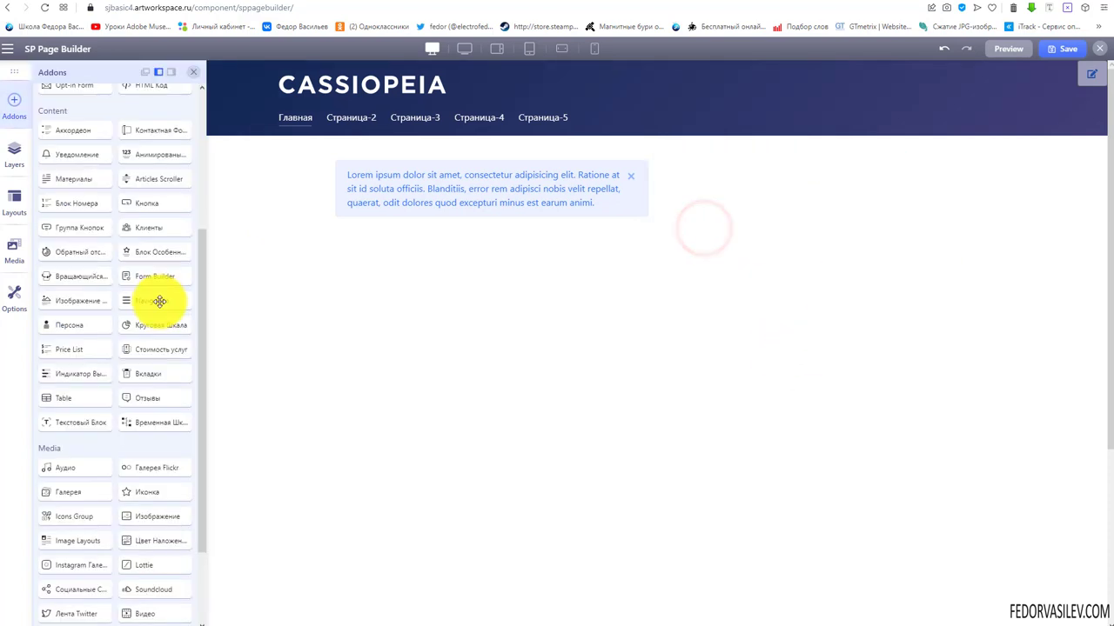
Step: Add the Lottie addon from the Media group to the row's empty second column
scroll(160, 302, down, 3)
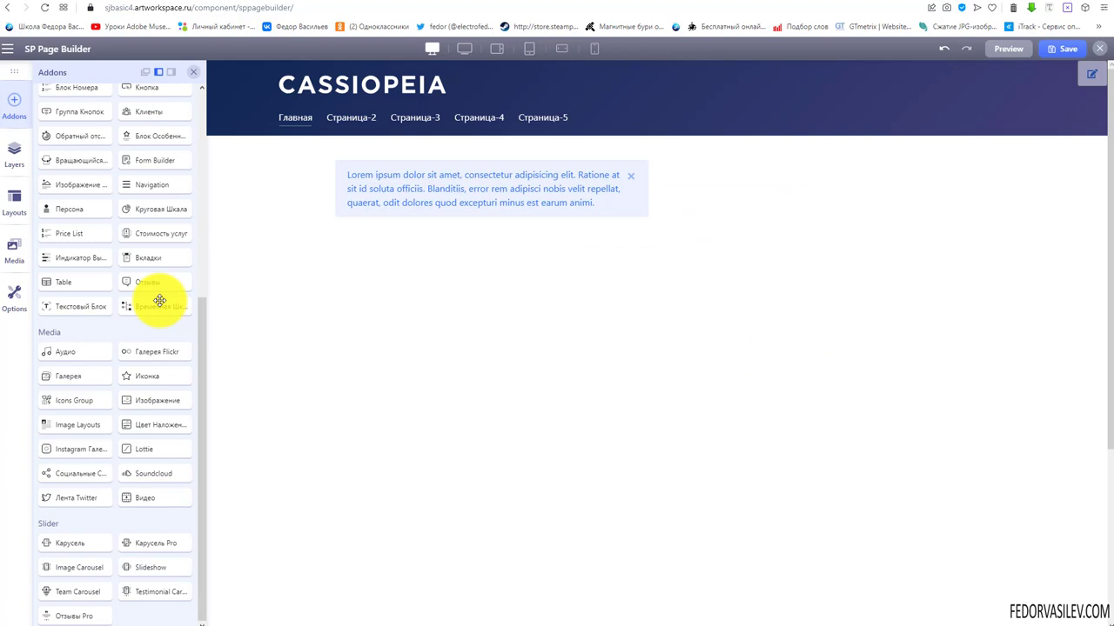
drag(138, 450, 655, 186)
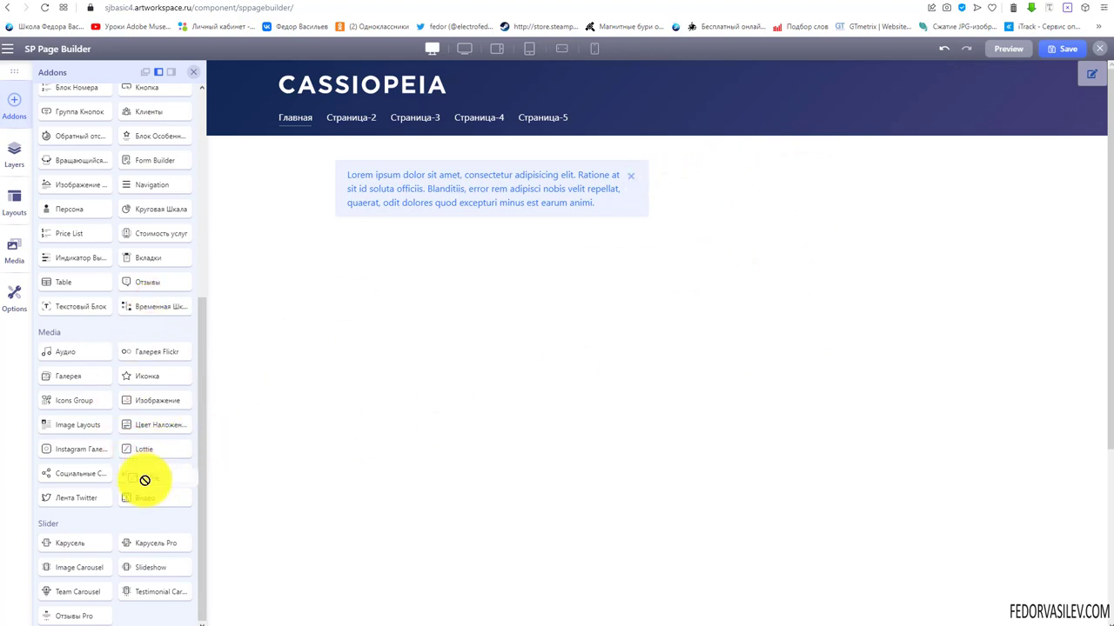
scroll(139, 505, up, 1)
drag(145, 509, 816, 205)
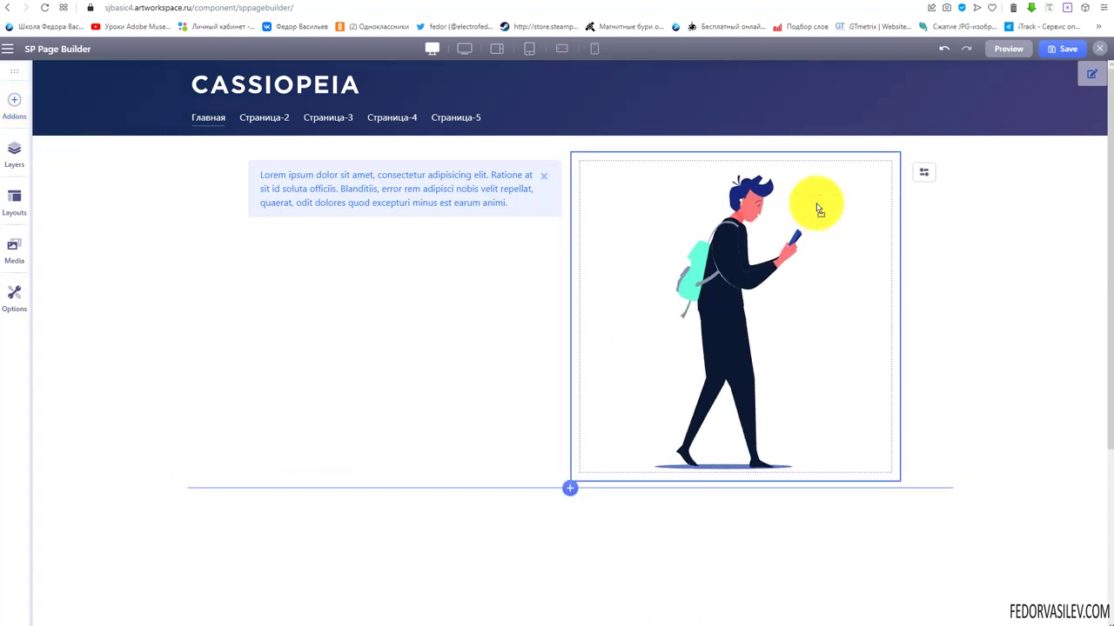
Step: Replace the Lottie addon's animation with the self-hosted "68658-creative-3d-visual-..." file from the media attachments
click(720, 341)
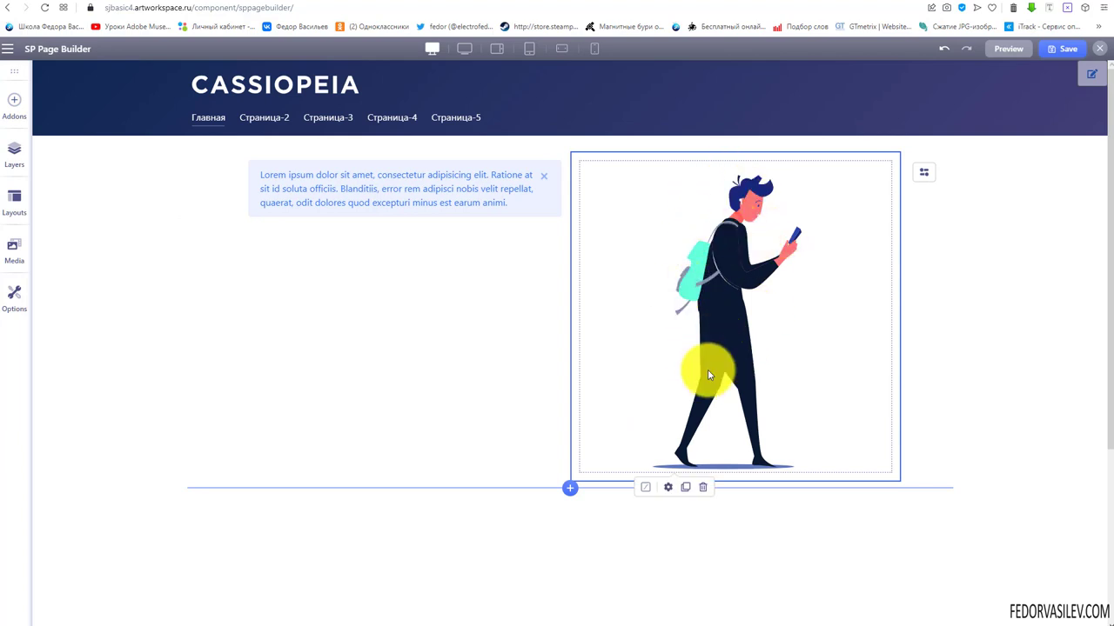
click(645, 488)
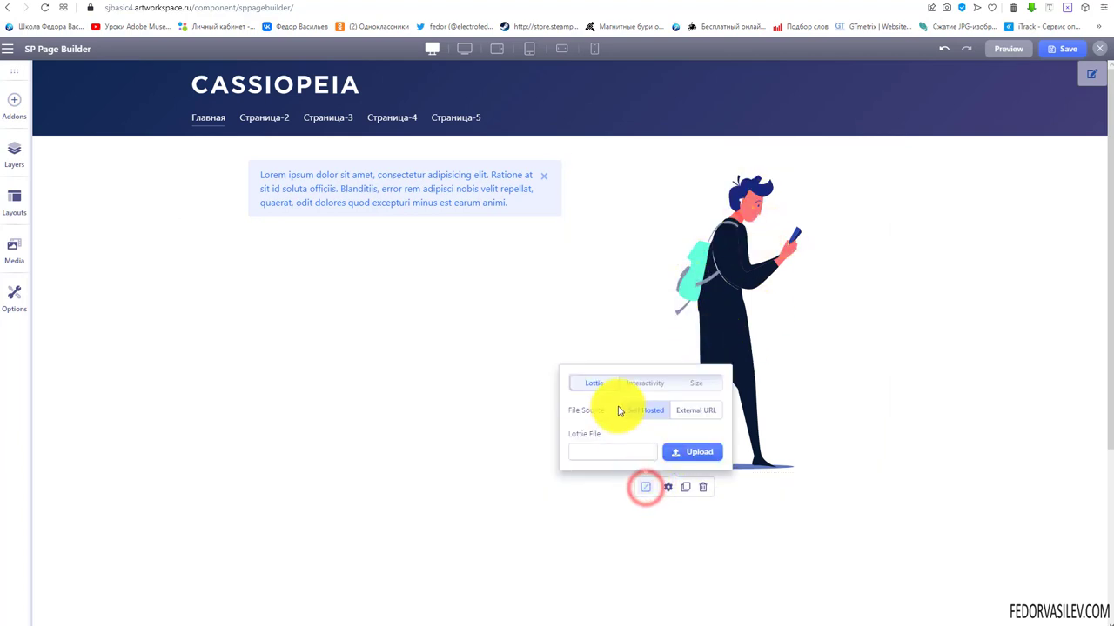
click(687, 452)
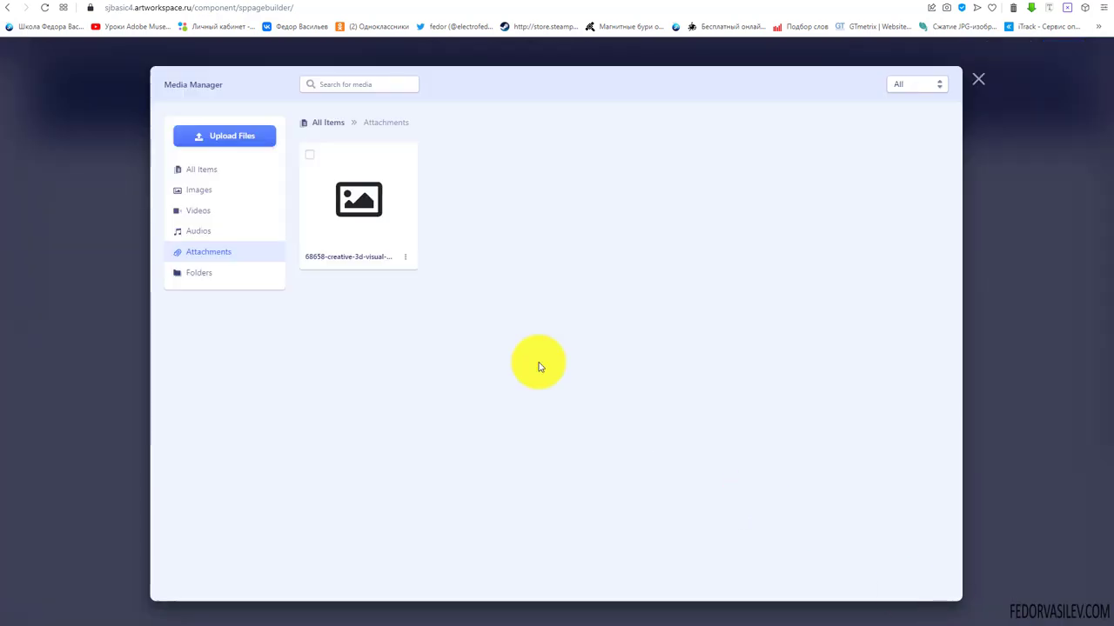
click(359, 211)
click(857, 590)
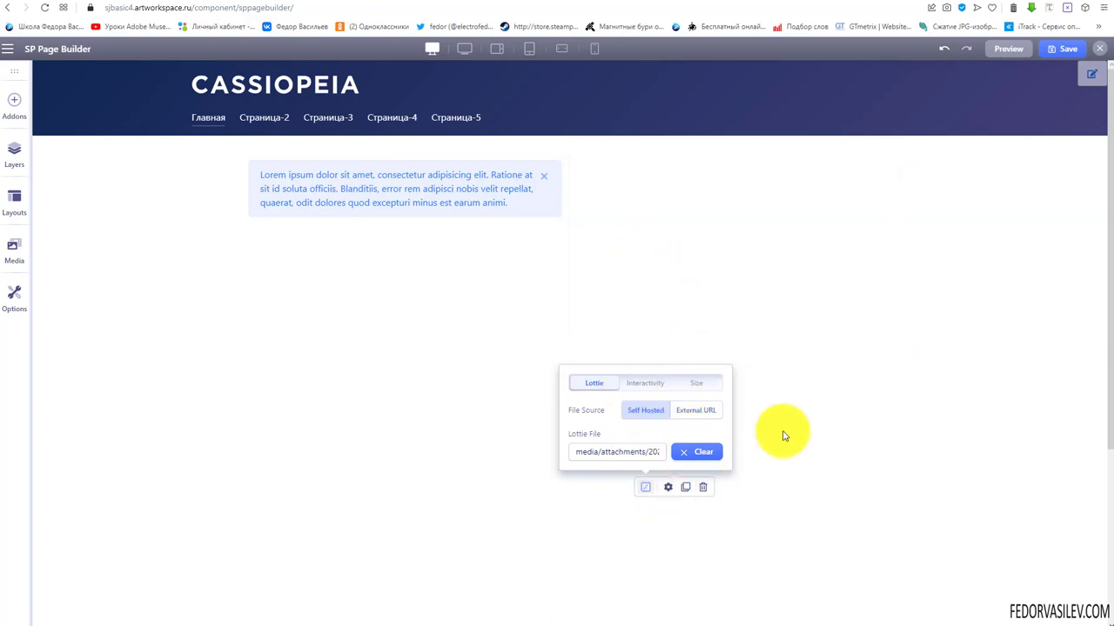
Step: Set the Lottie addon's interactivity mode to On Click and save the page
click(645, 382)
click(638, 297)
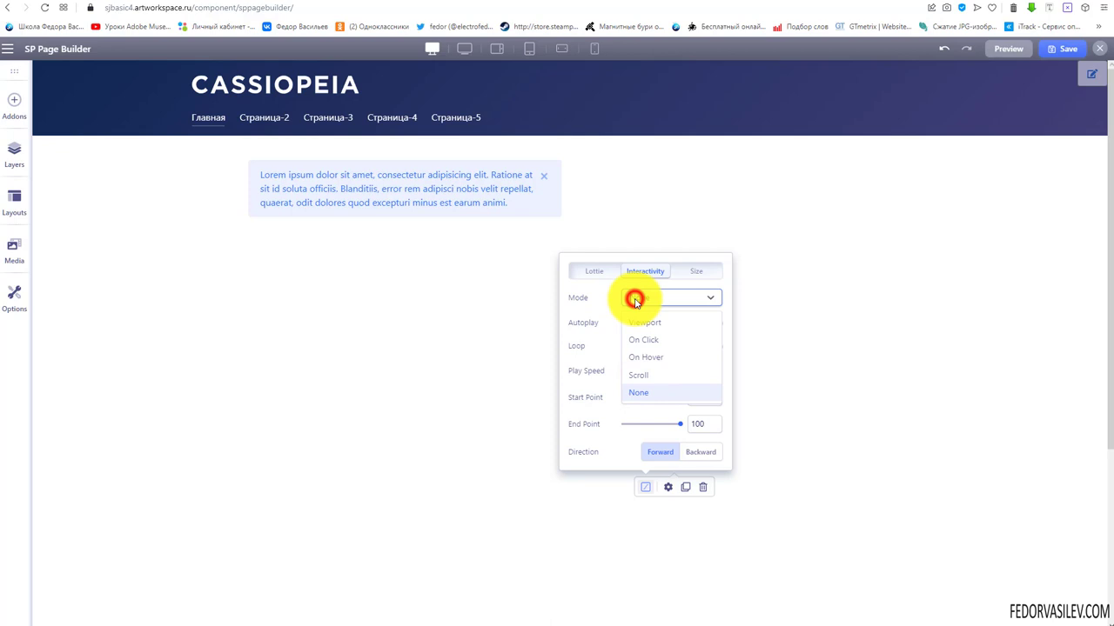
click(654, 345)
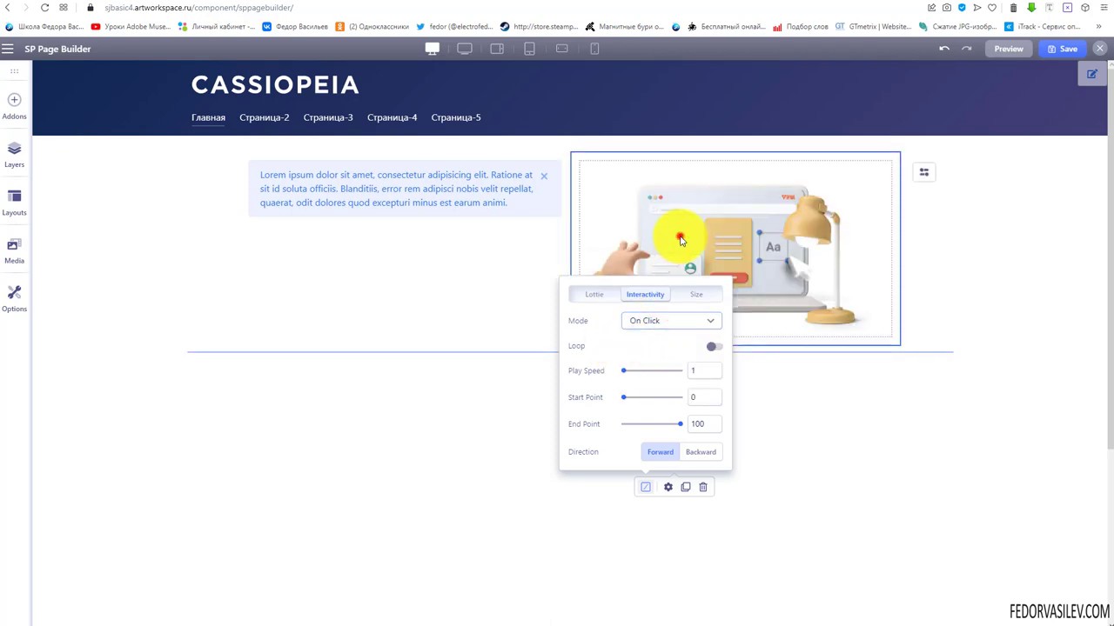
click(435, 393)
mouse_move(568, 266)
mouse_down()
mouse_move(448, 274)
mouse_move(560, 281)
mouse_move(572, 255)
mouse_move(393, 274)
mouse_move(569, 253)
mouse_up()
click(1057, 50)
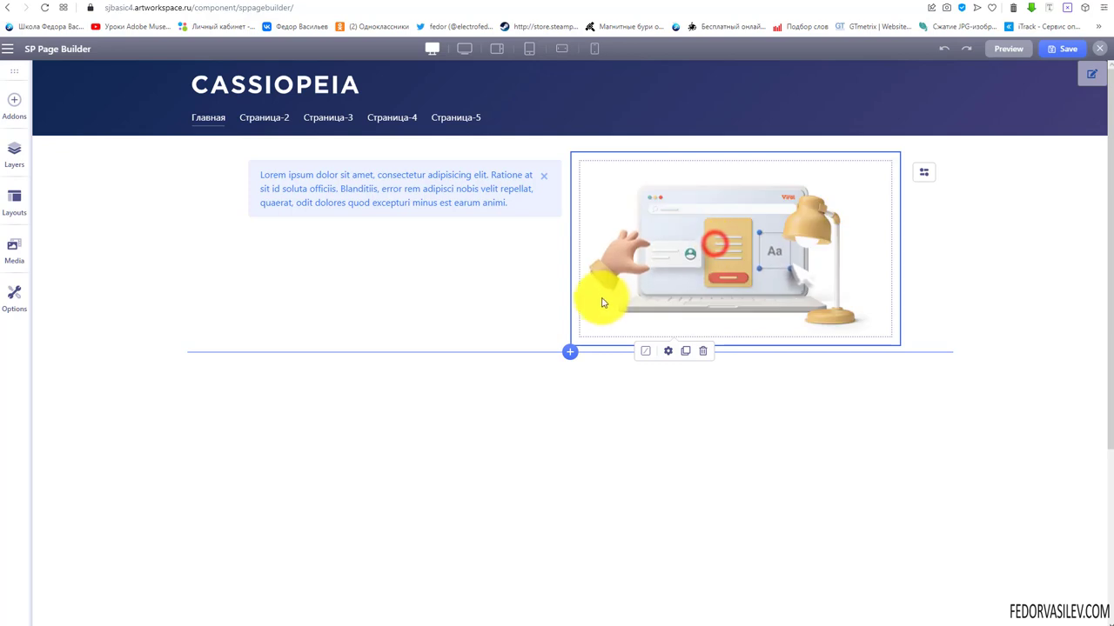
Step: Move the boundary between the notice and Lottie columns, making the first about 39% wide and the second about 61%
drag(570, 281, 466, 274)
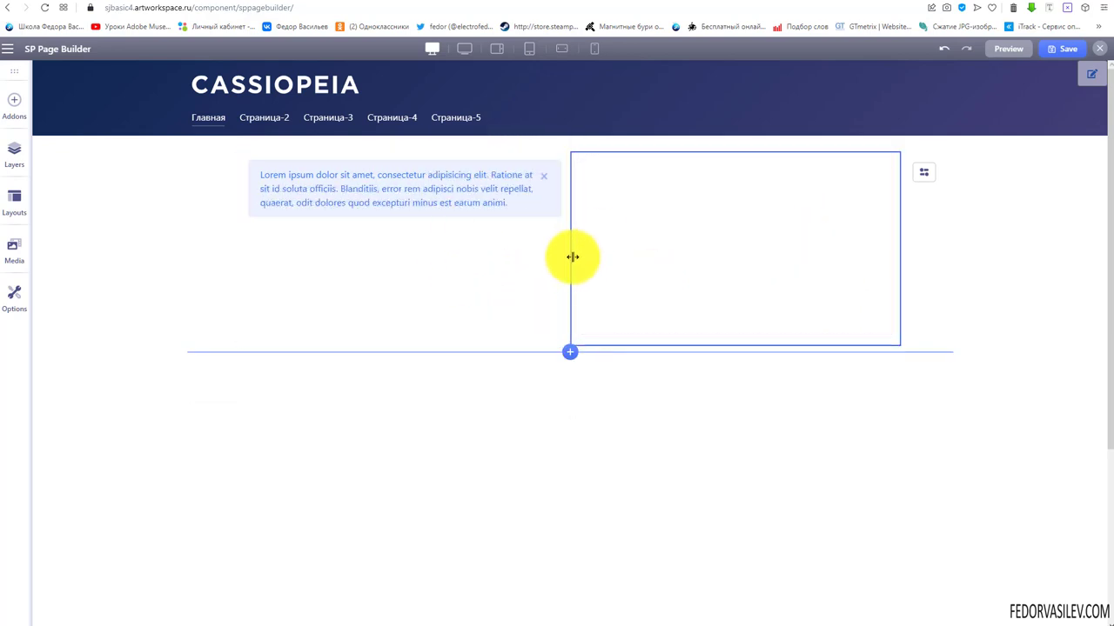
drag(529, 260, 487, 268)
click(752, 262)
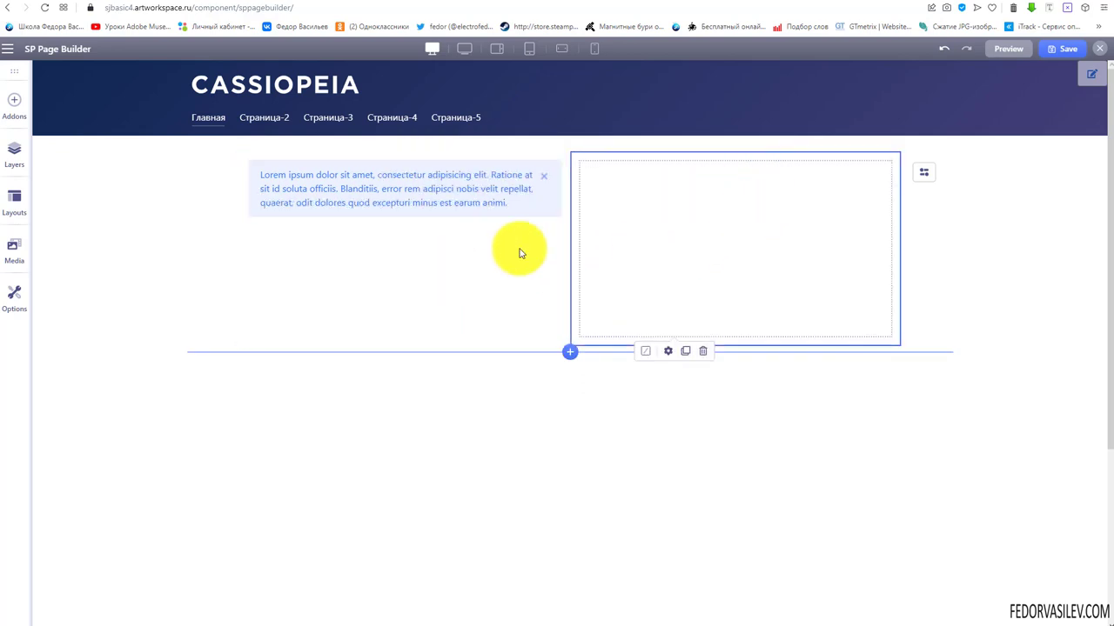
drag(569, 255, 472, 289)
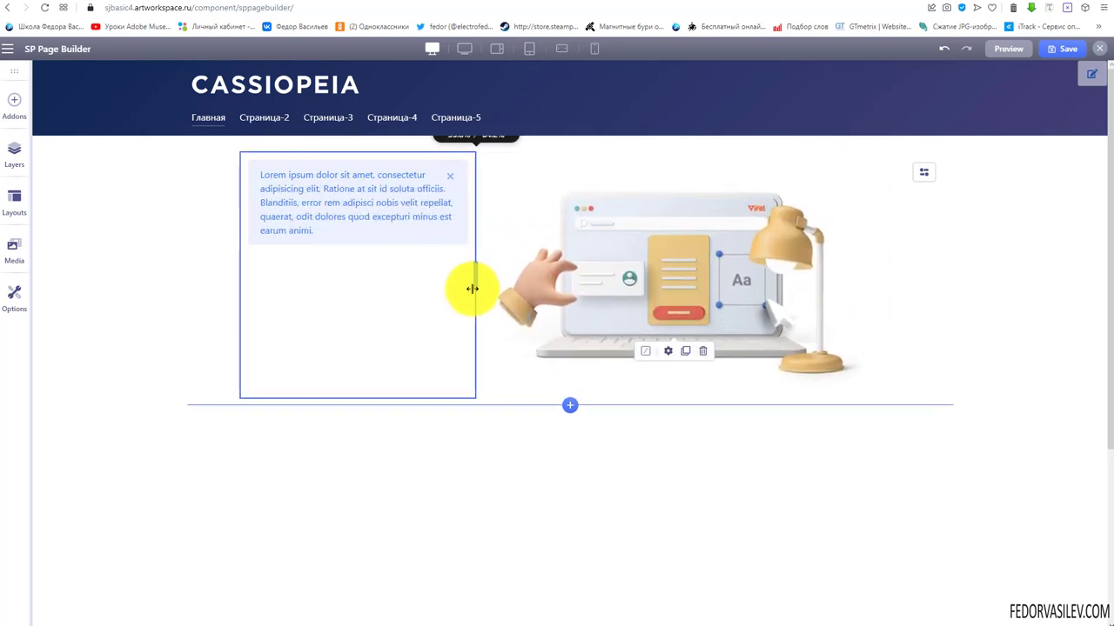
drag(472, 288, 721, 280)
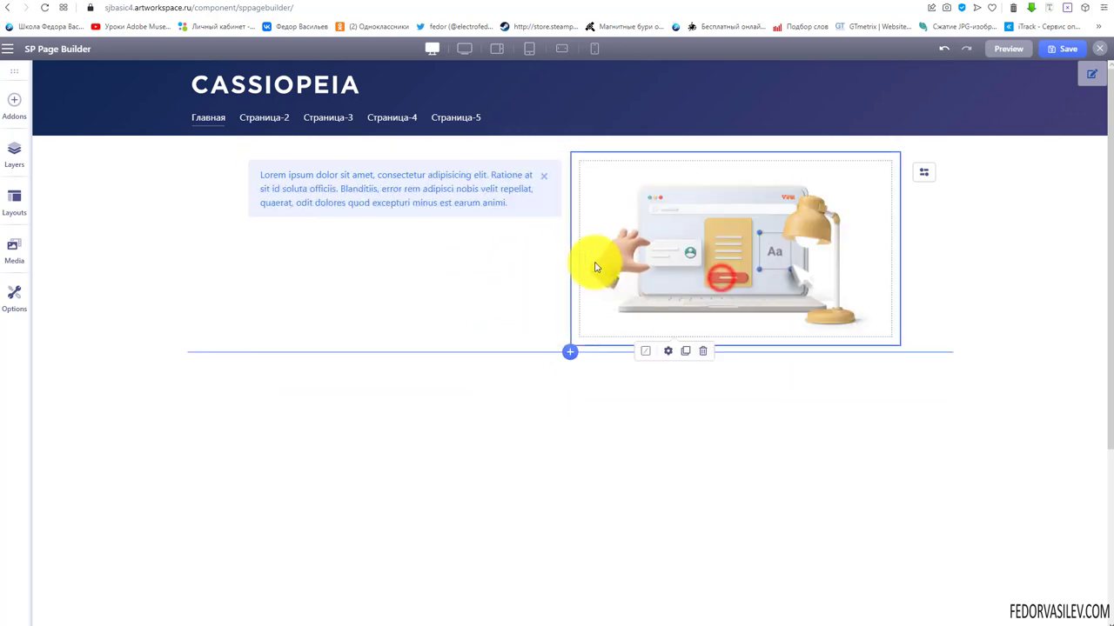
drag(567, 254, 493, 275)
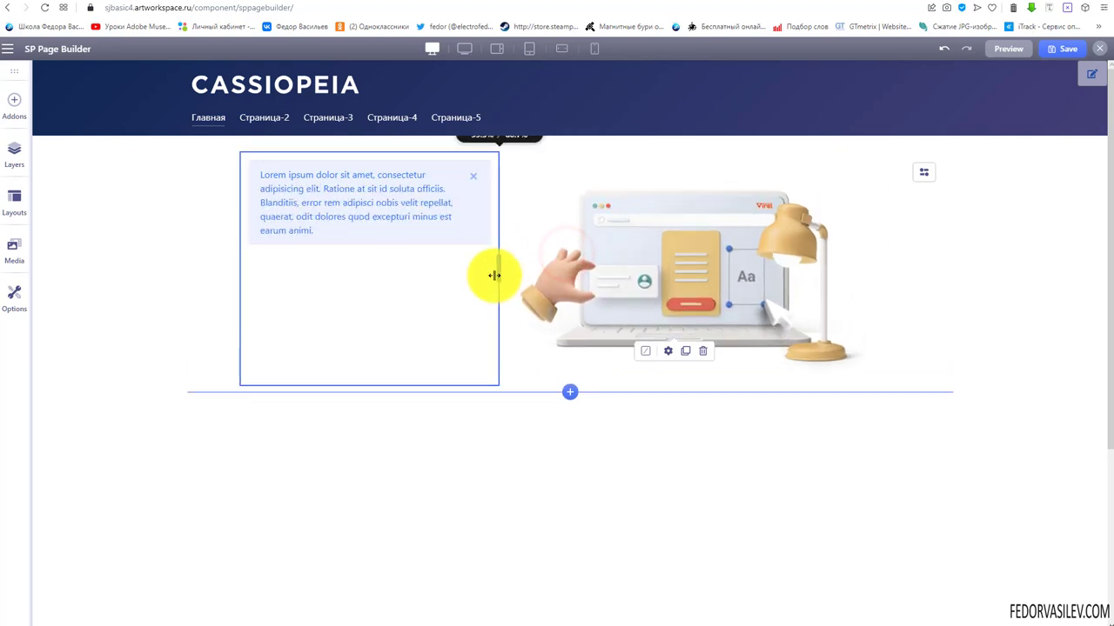
Step: Return the notice and Lottie columns to equal widths and play the Lottie animation in the second column
click(708, 266)
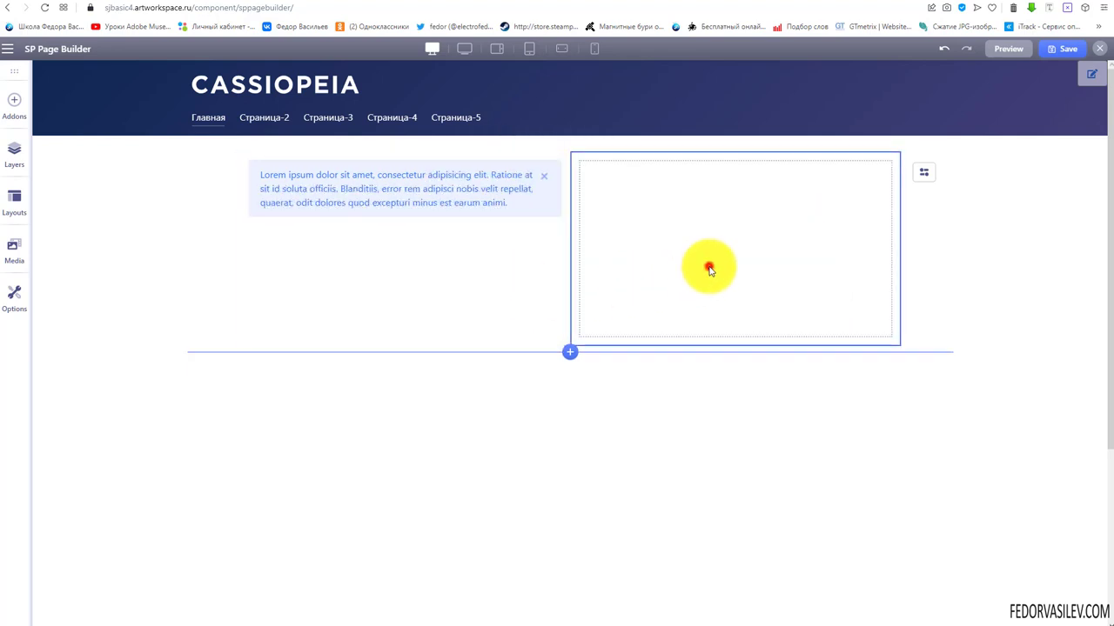
drag(572, 250, 552, 281)
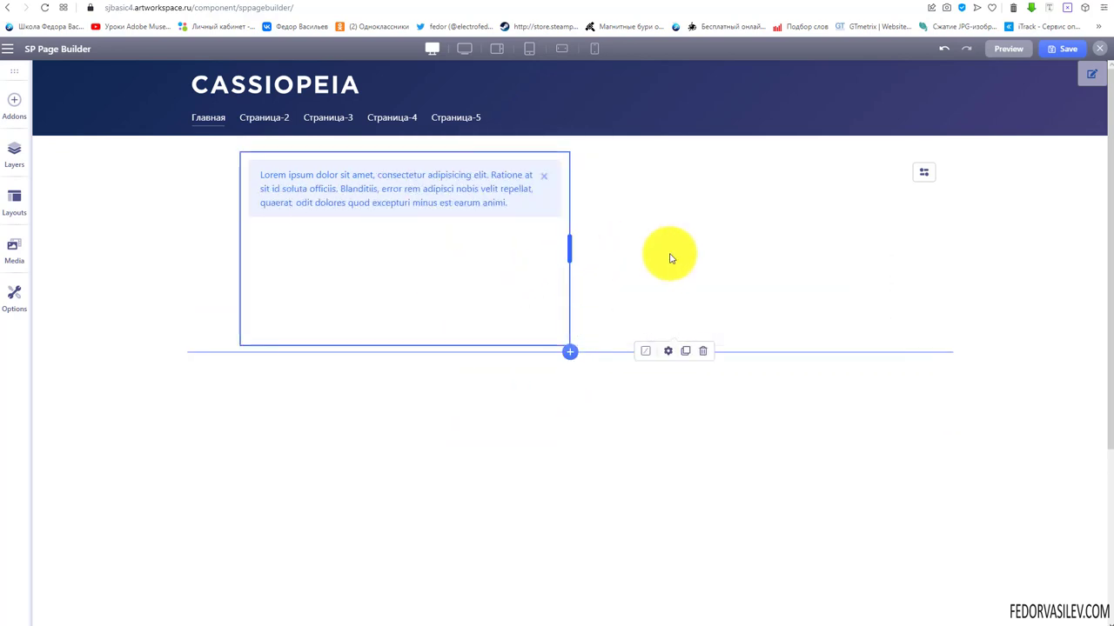
click(655, 263)
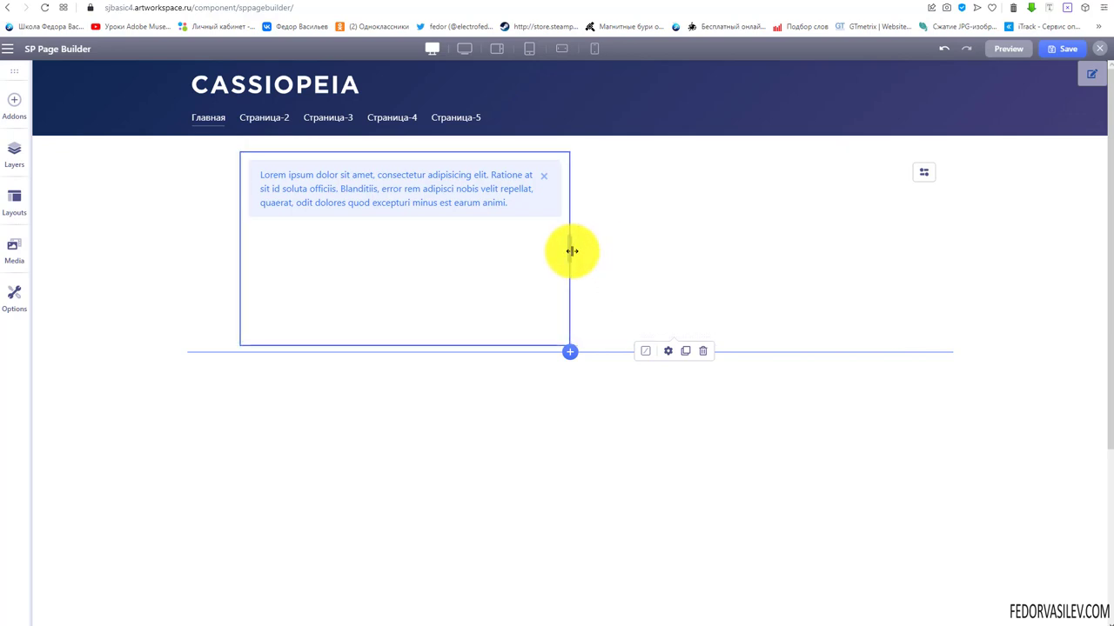
click(715, 253)
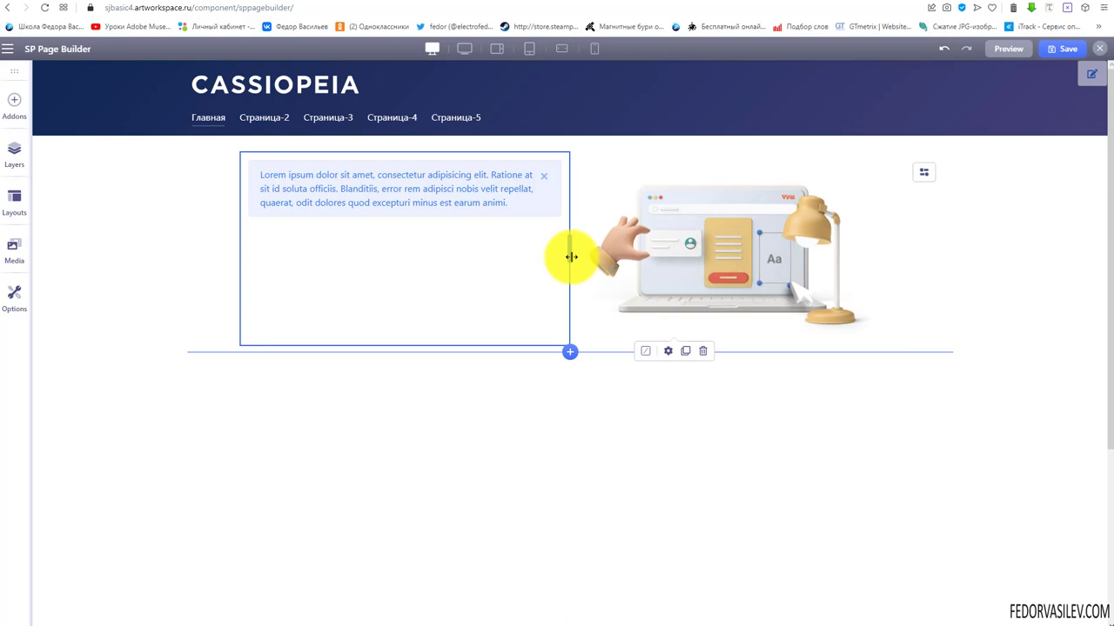
click(681, 247)
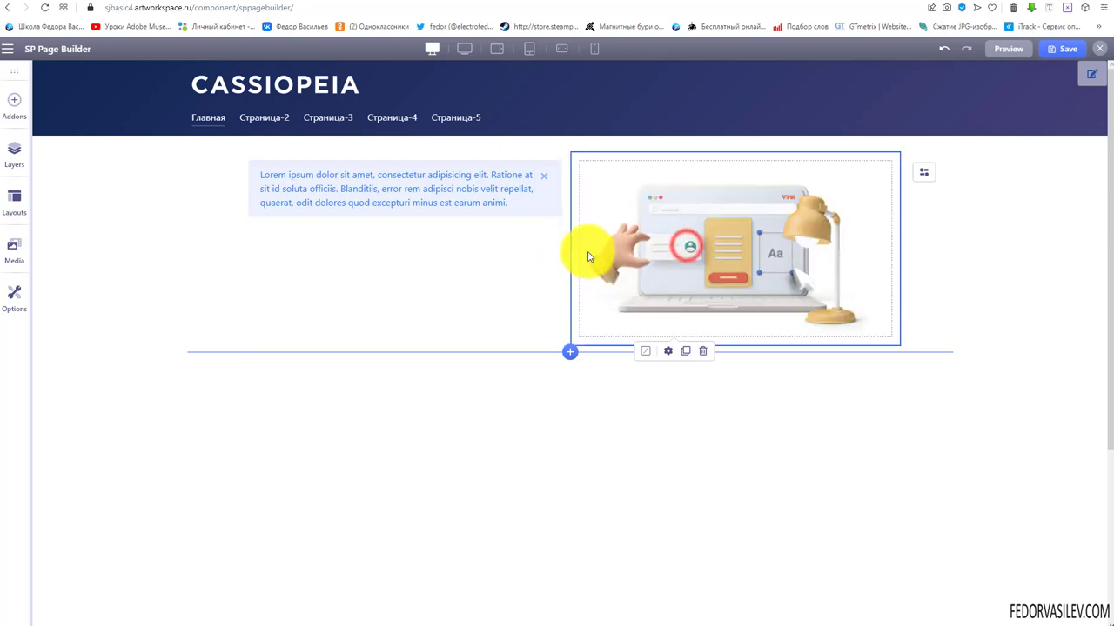
drag(567, 247, 570, 269)
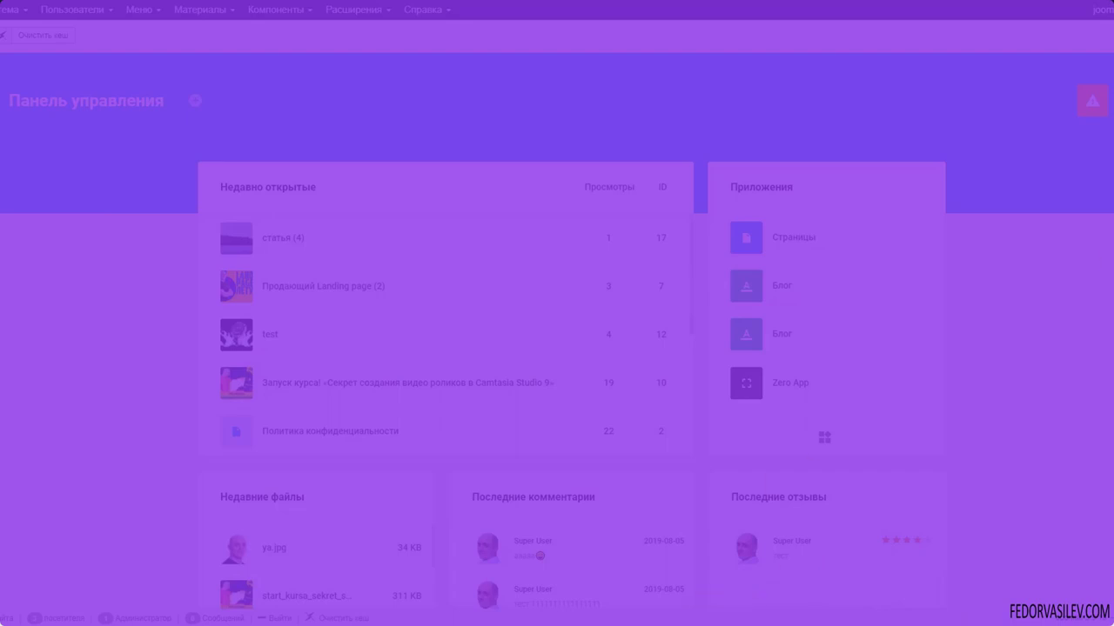
click(1103, 108)
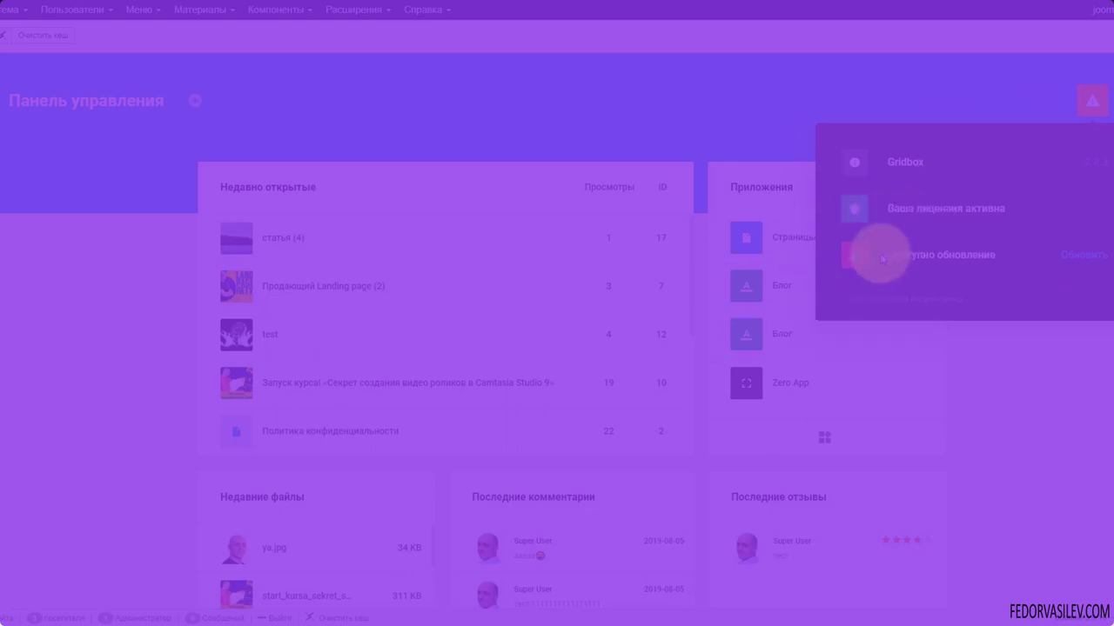
click(923, 202)
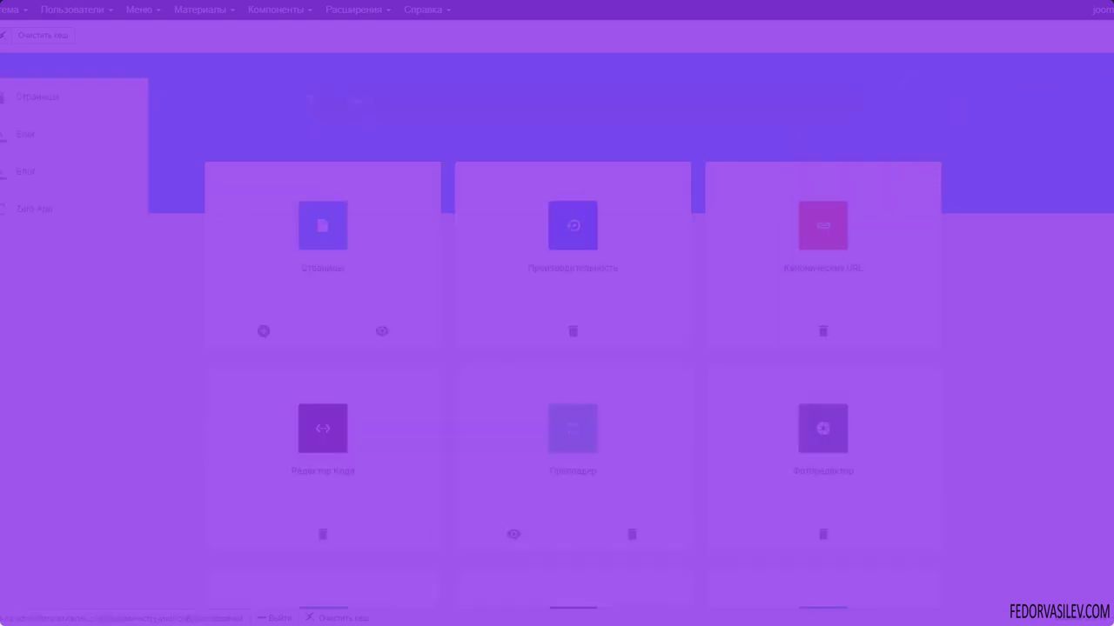
click(16, 210)
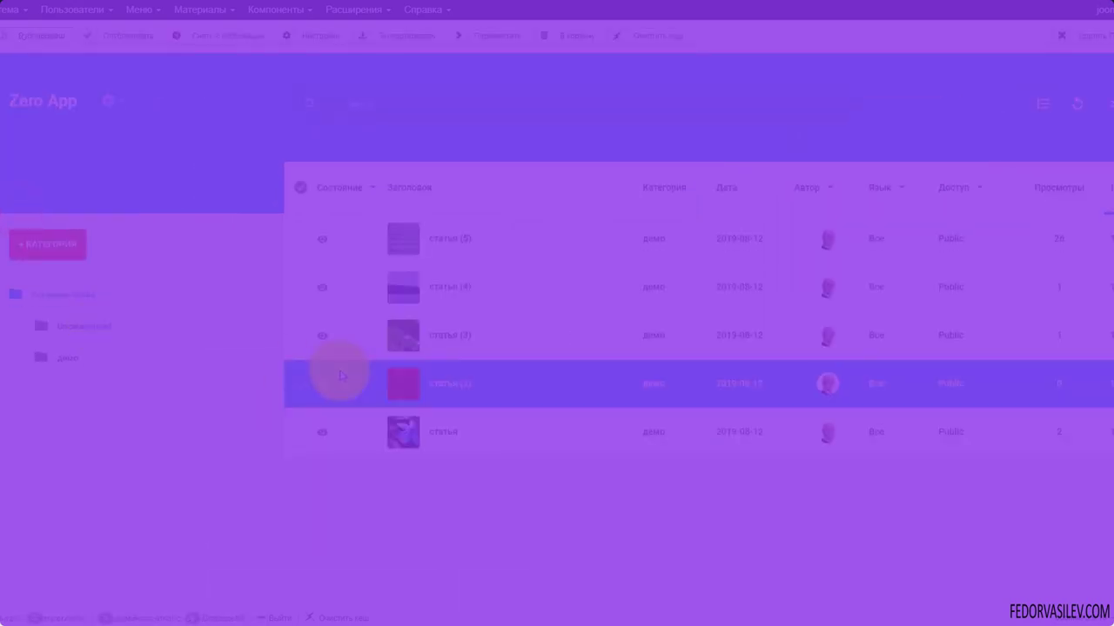
click(108, 101)
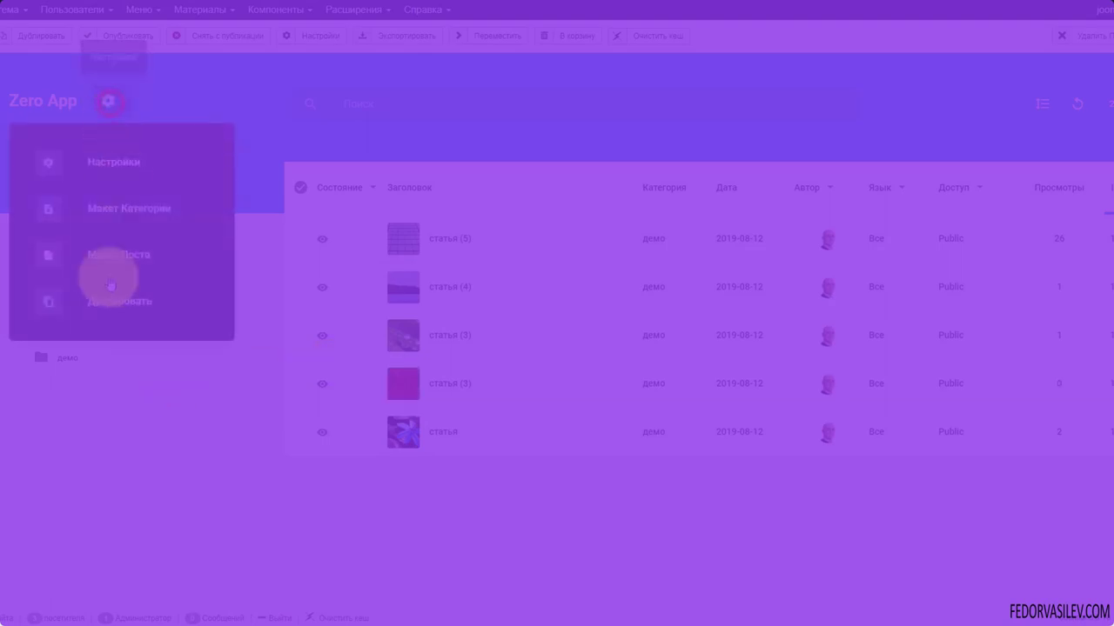